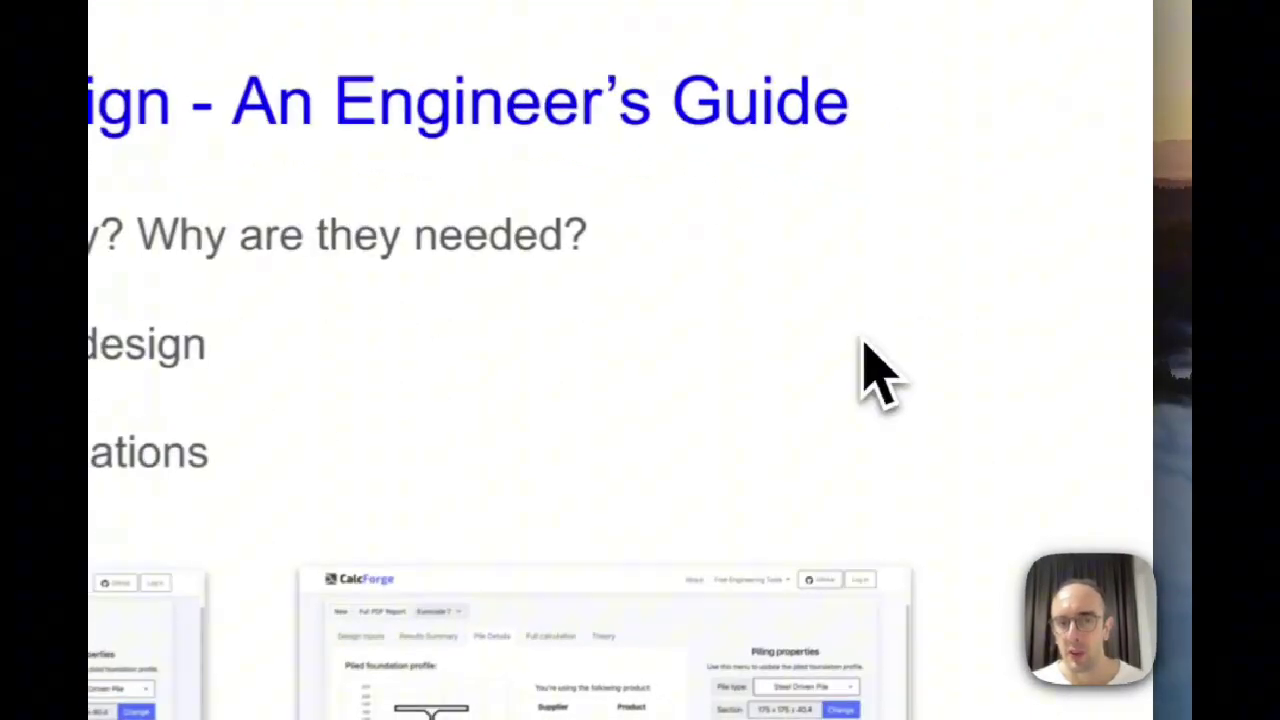
# Step: Advance through the pile design introduction slides and switch to the CalcForge Pile Length Calculator
pyautogui.press('Right')
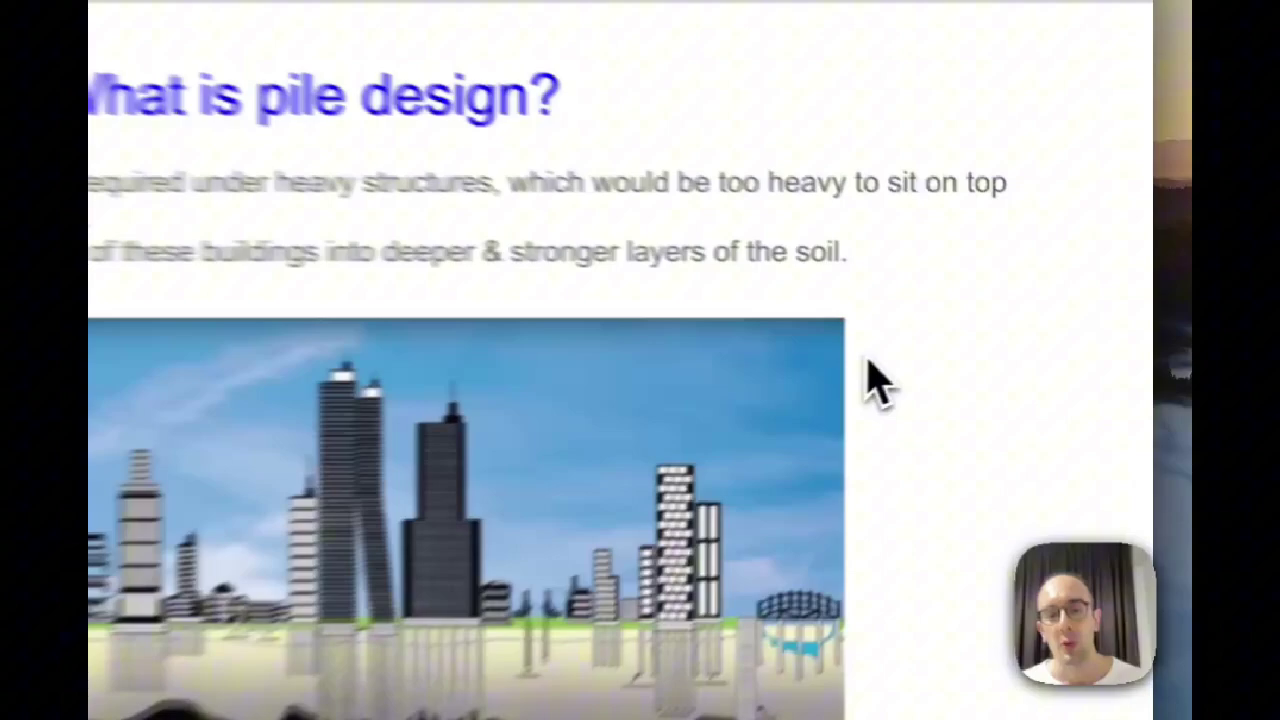
pyautogui.press('Right')
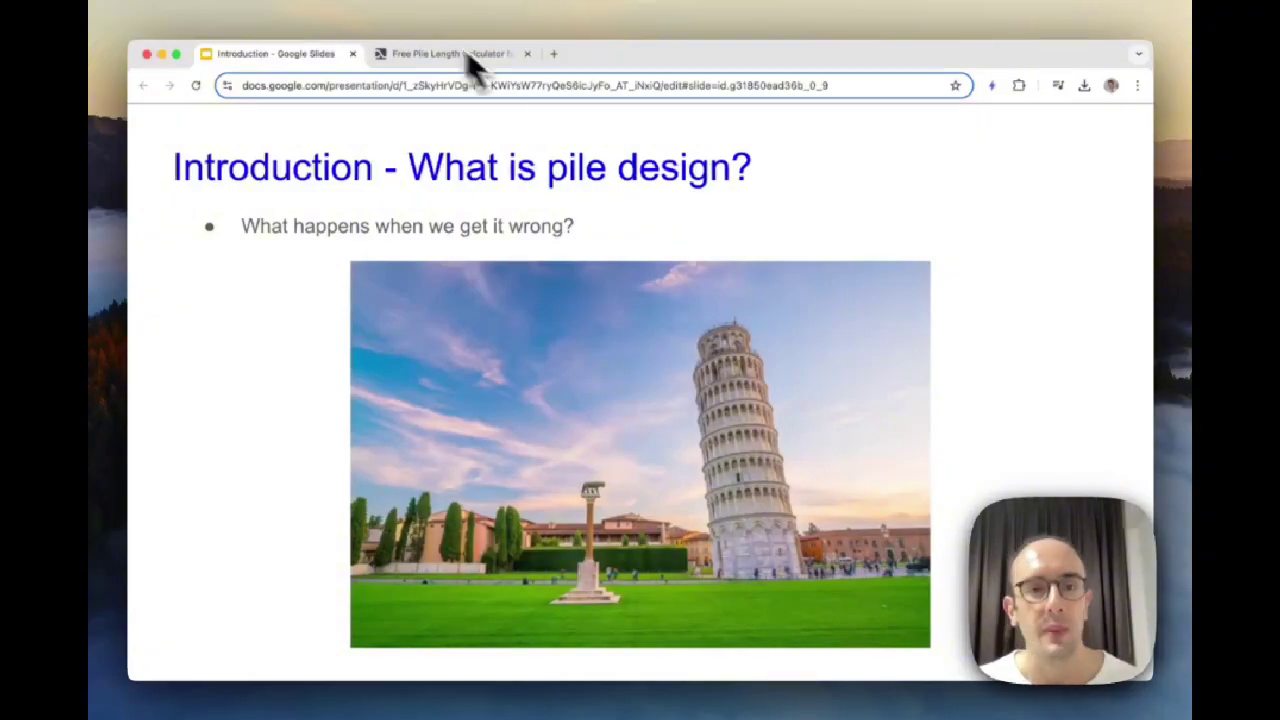
pyautogui.click(422, 54)
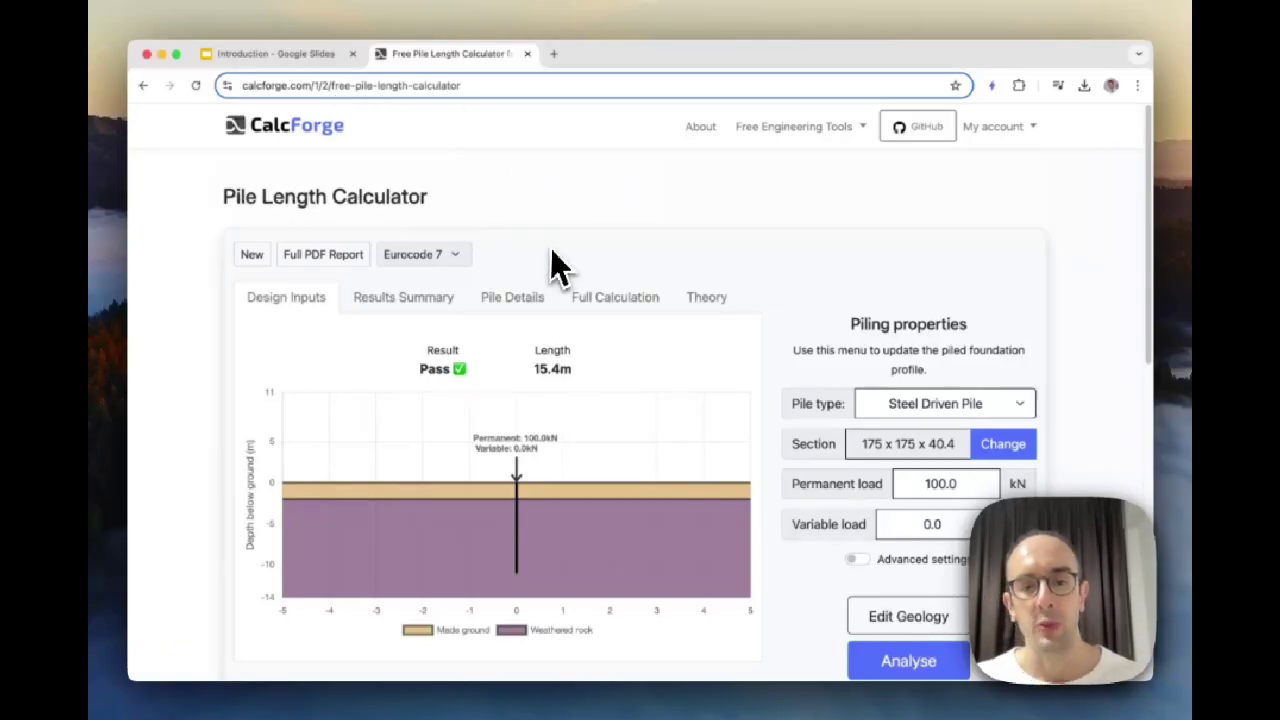
pyautogui.scroll(-2, 553, 265)
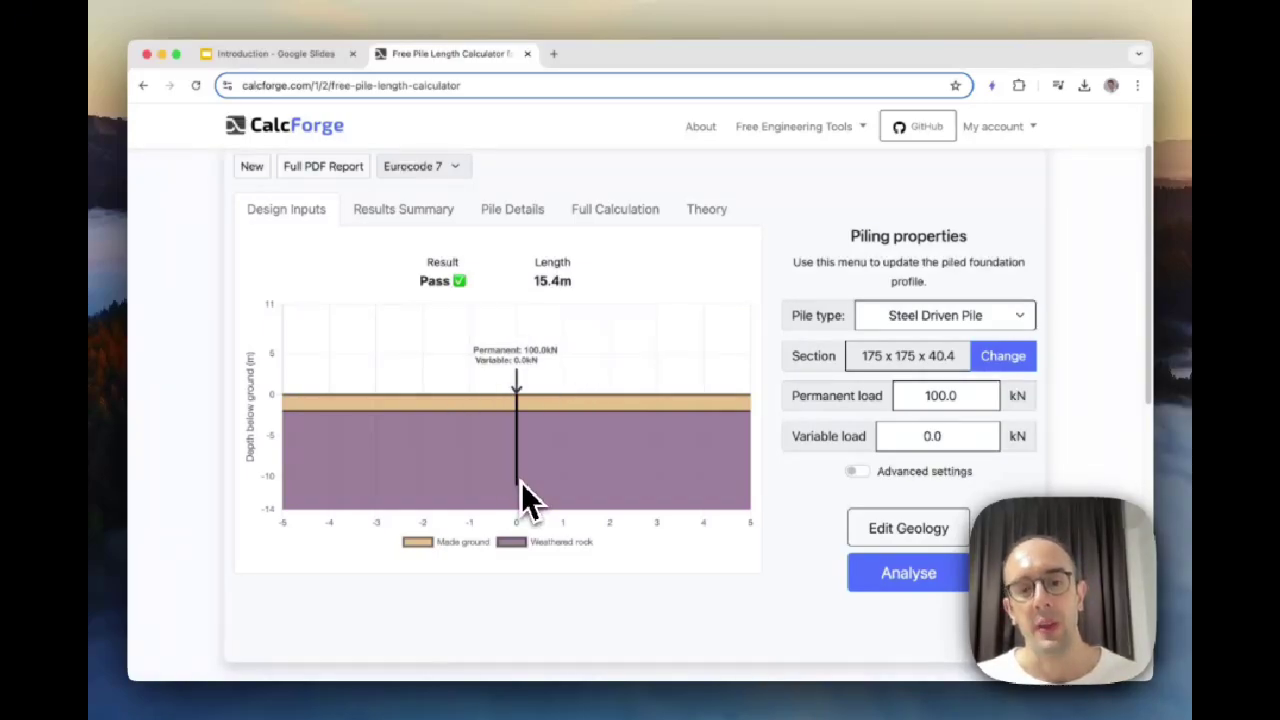
pyautogui.moveTo(517, 409)
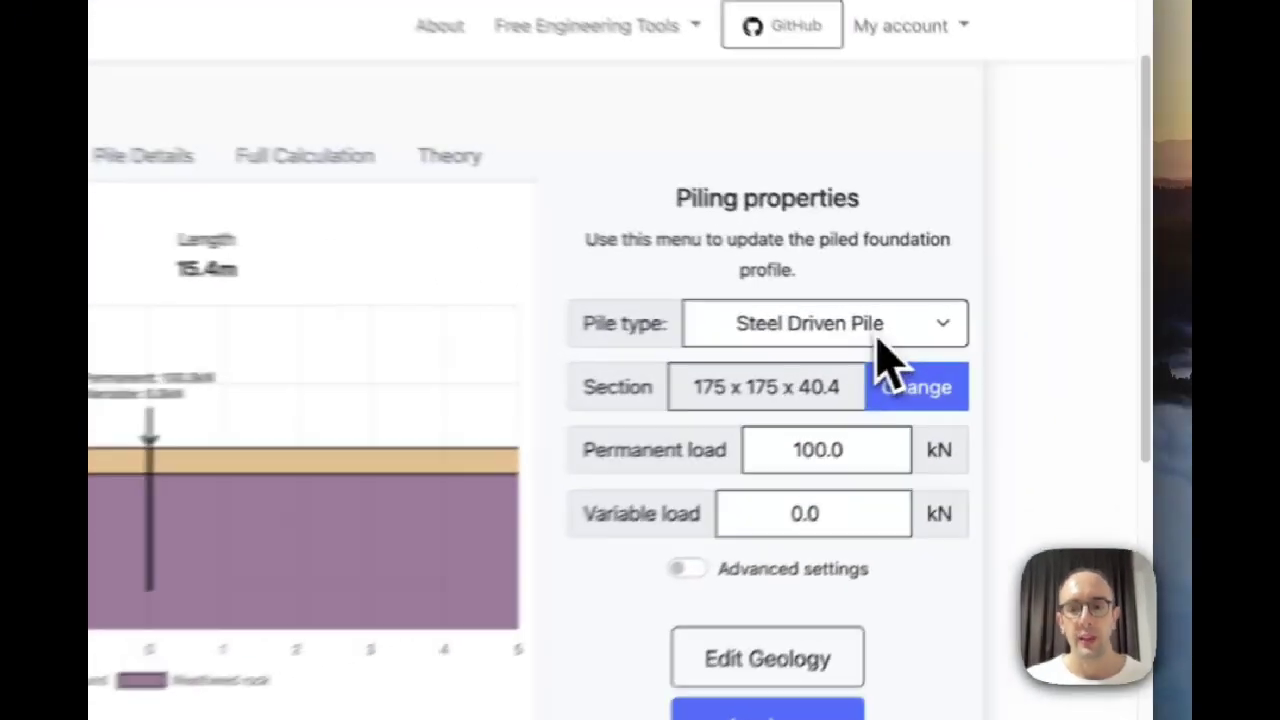
# Step: Try the RC Bored Pile type for the foundation and return the pile type to Steel Driven Pile
pyautogui.click(980, 322)
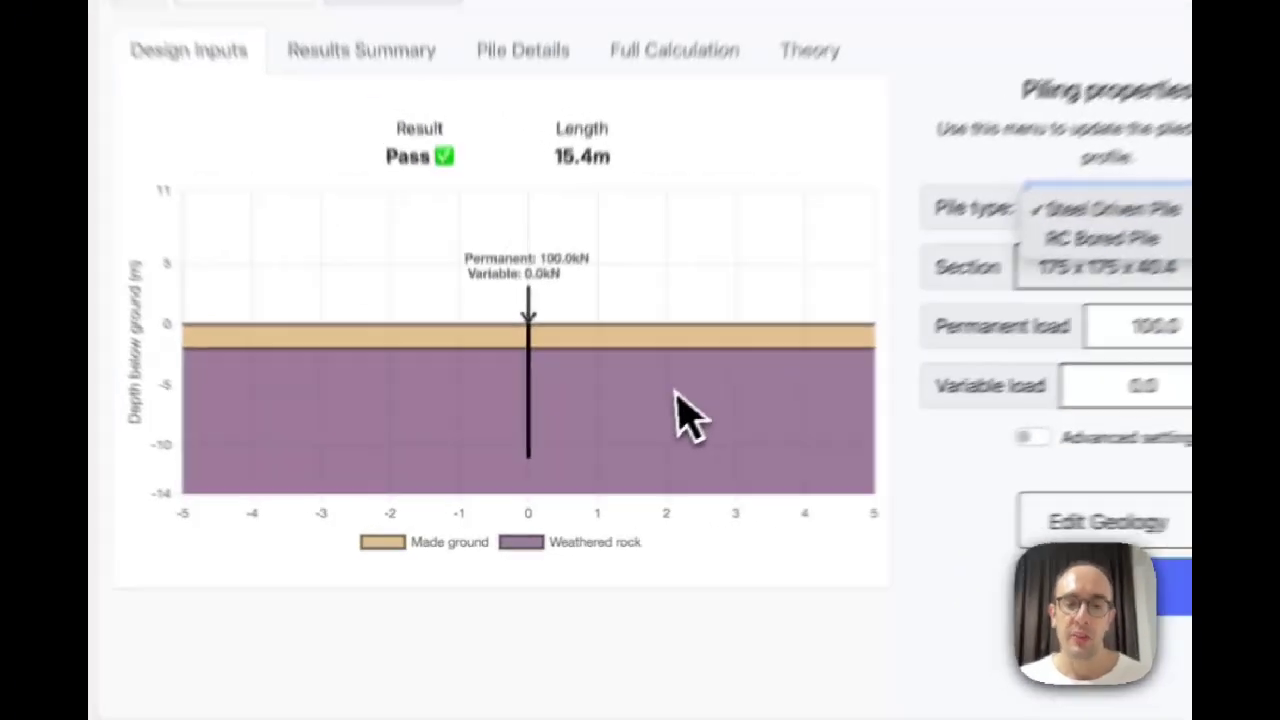
pyautogui.click(590, 480)
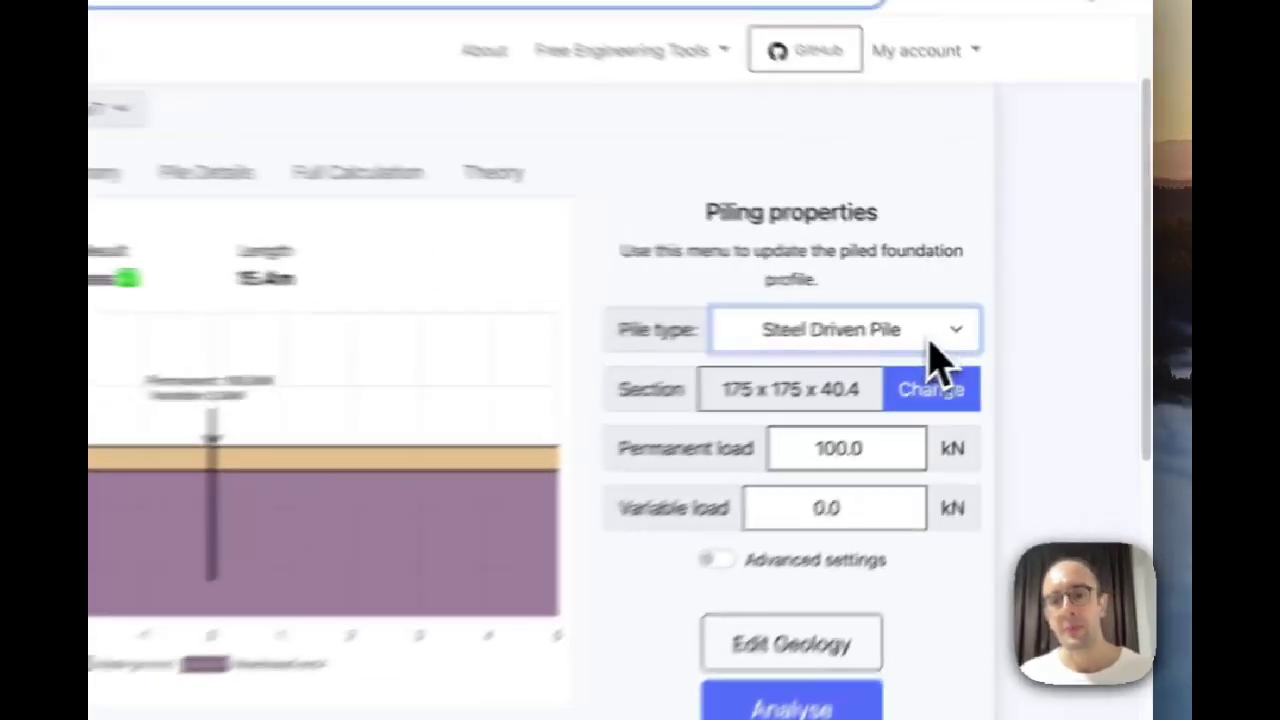
pyautogui.click(995, 318)
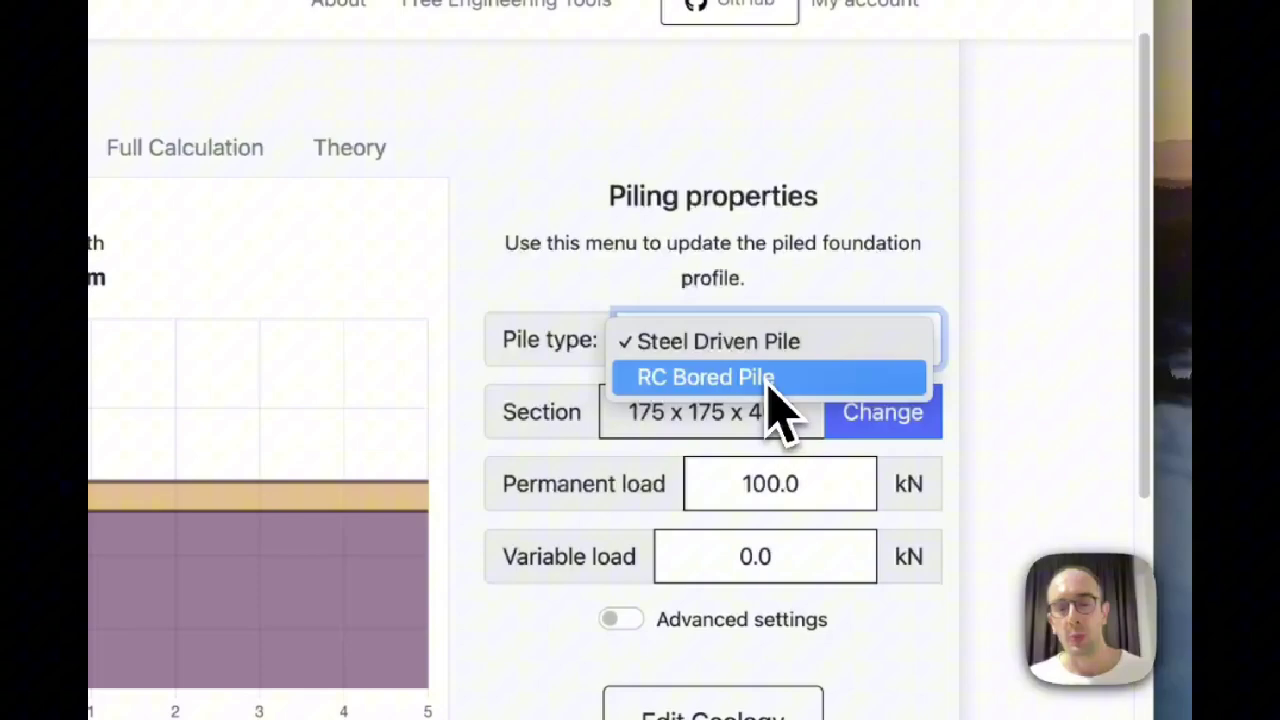
pyautogui.press('Escape')
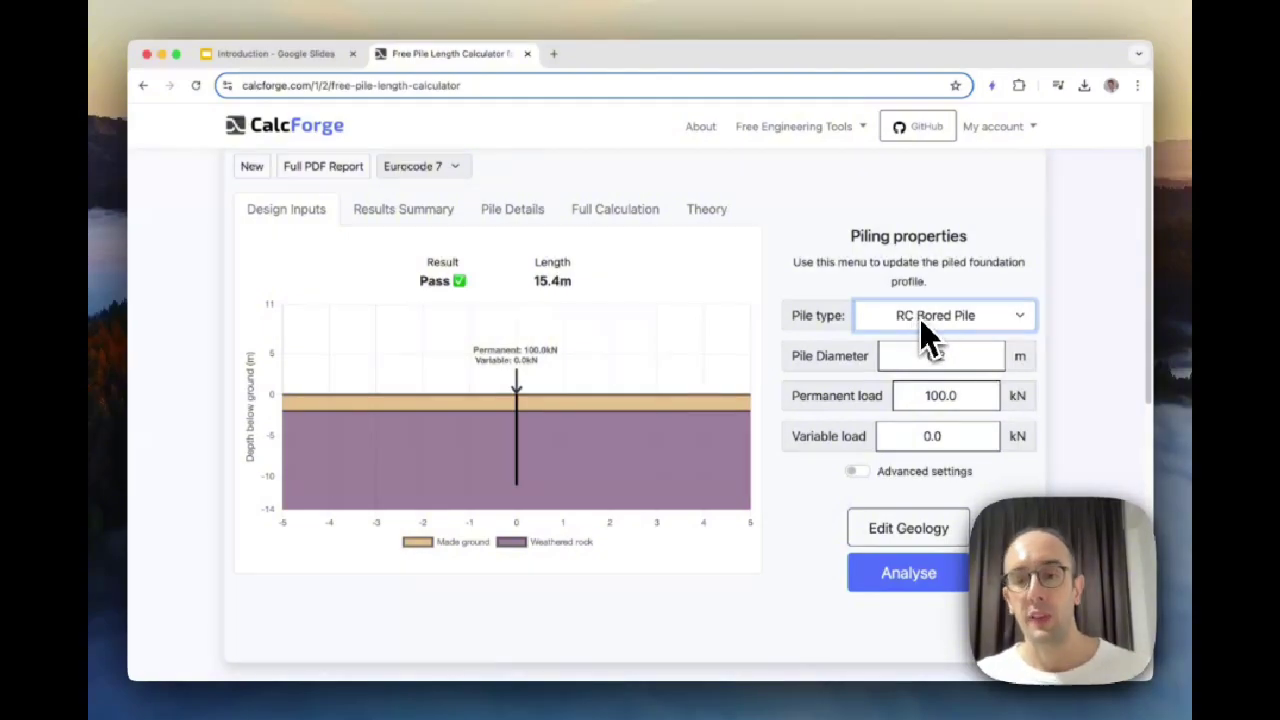
pyautogui.click(923, 325)
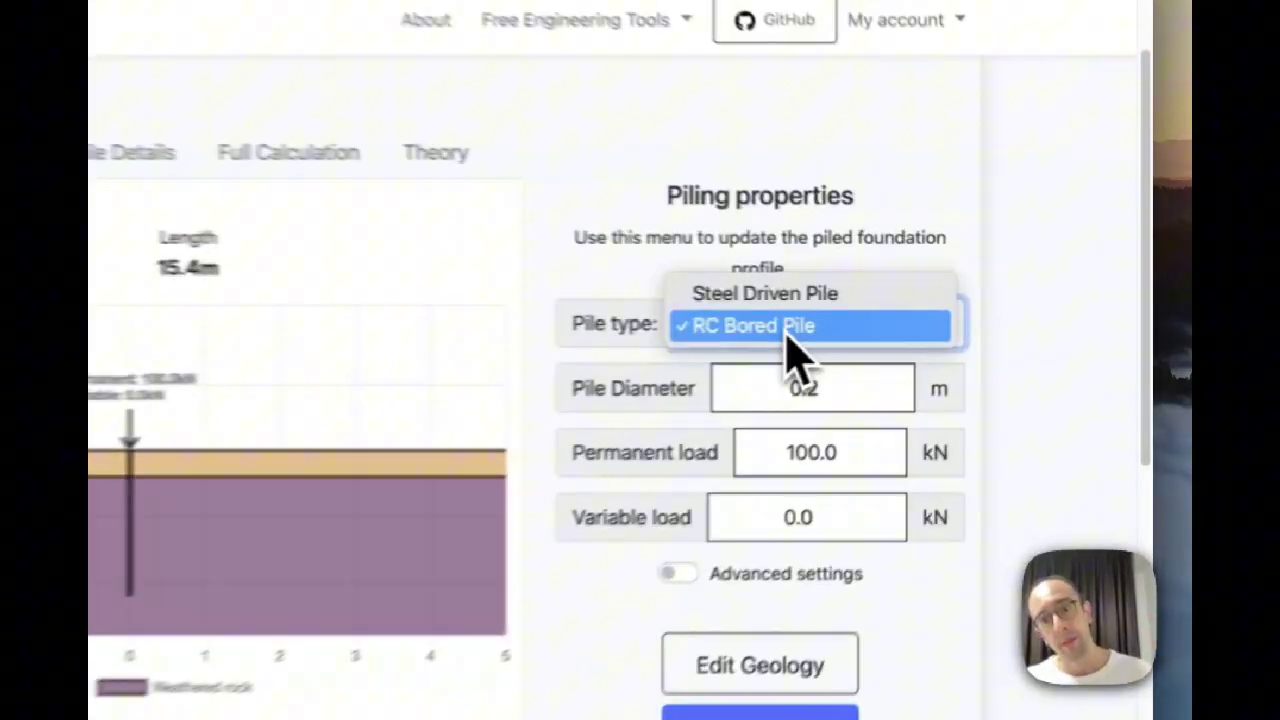
pyautogui.click(919, 313)
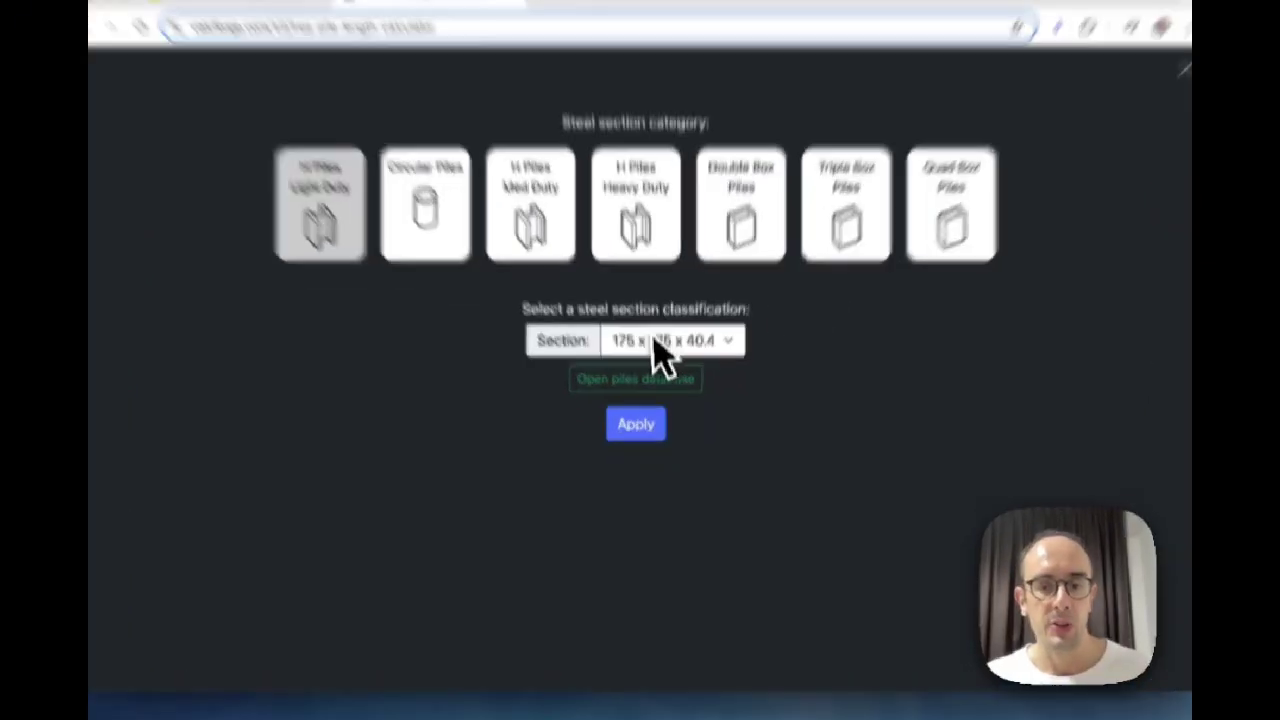
# Step: Examine the available steel section classifications for the pile and close the section selection without applying a change
pyautogui.click(660, 342)
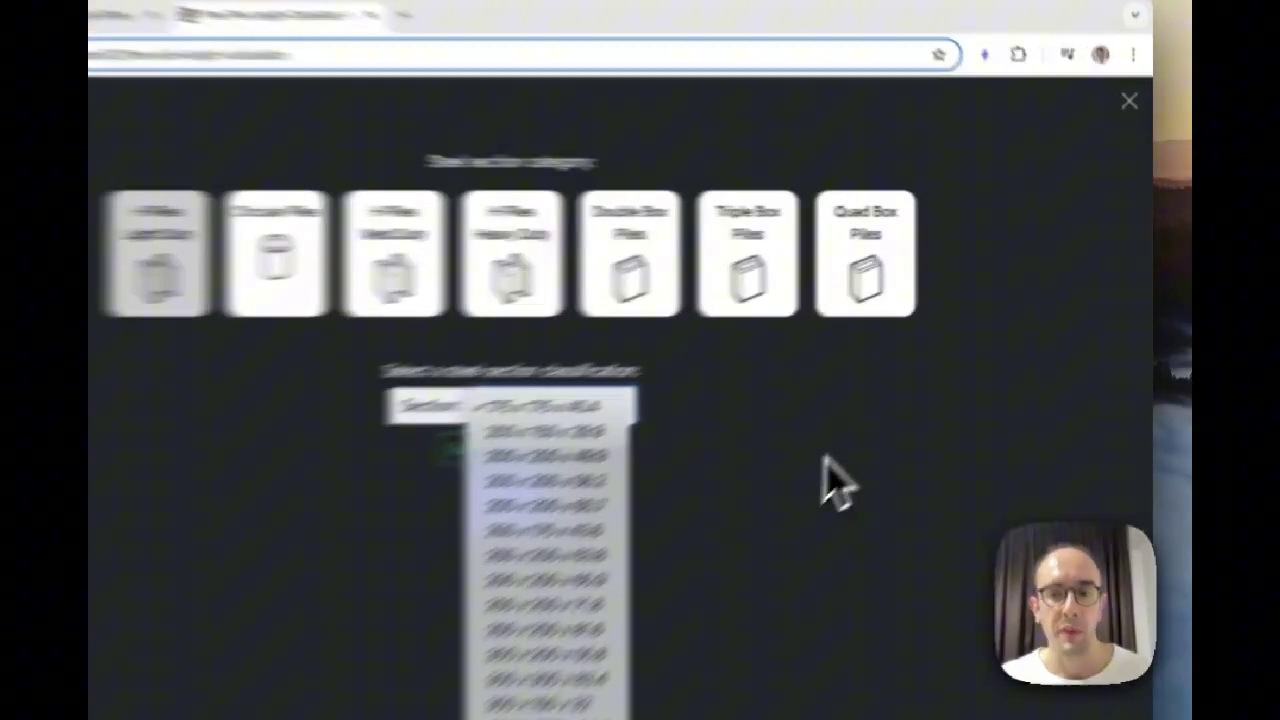
pyautogui.click(900, 415)
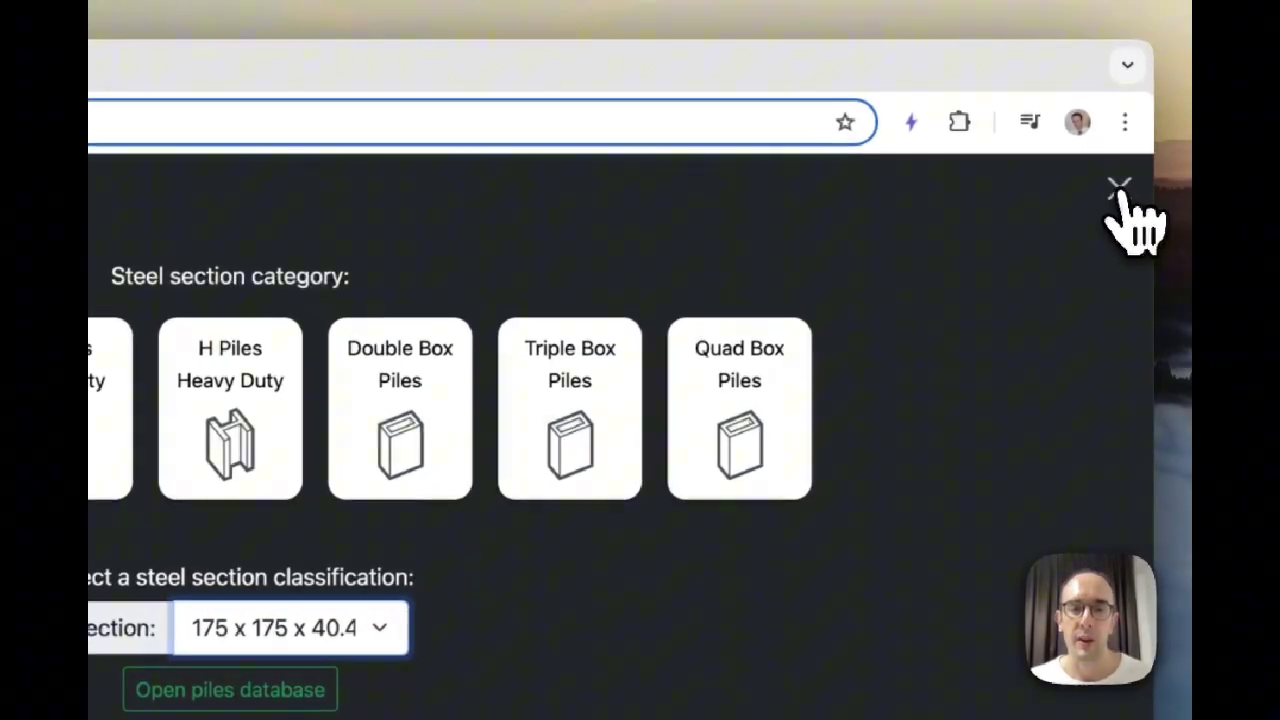
pyautogui.click(1124, 186)
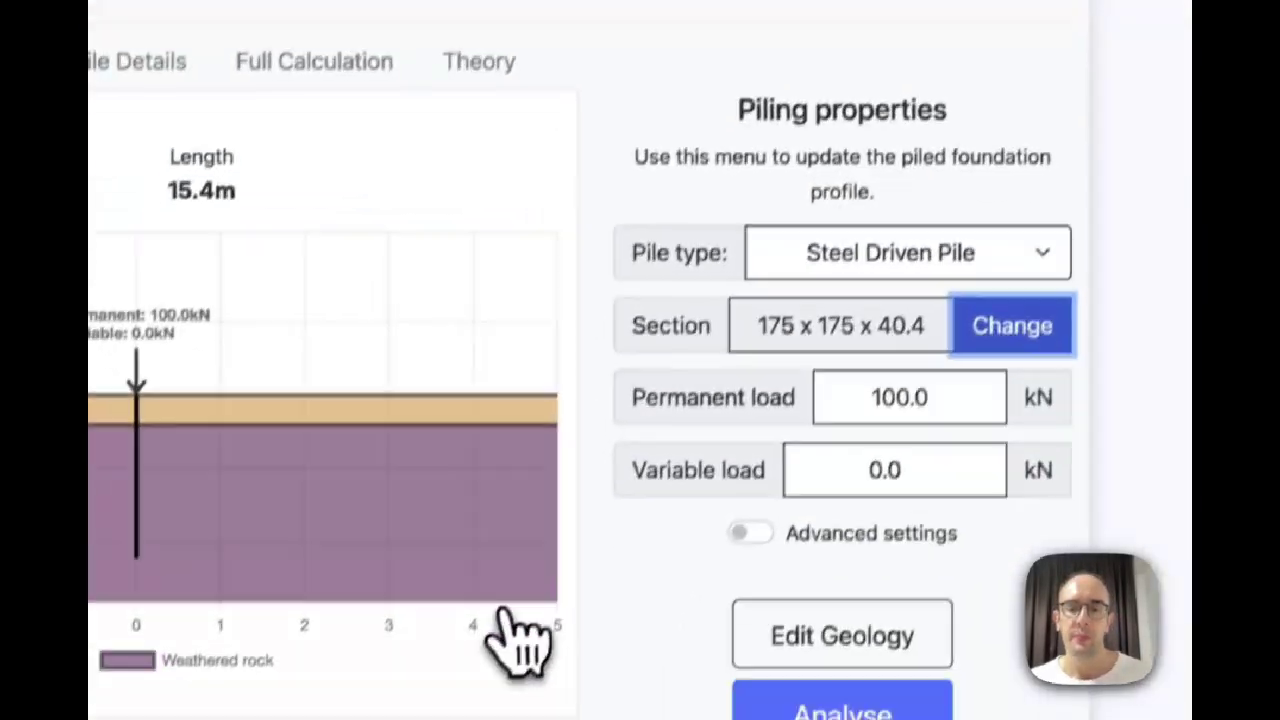
# Step: Set the permanent load to 120 kN and analyse the pile
pyautogui.click(860, 303)
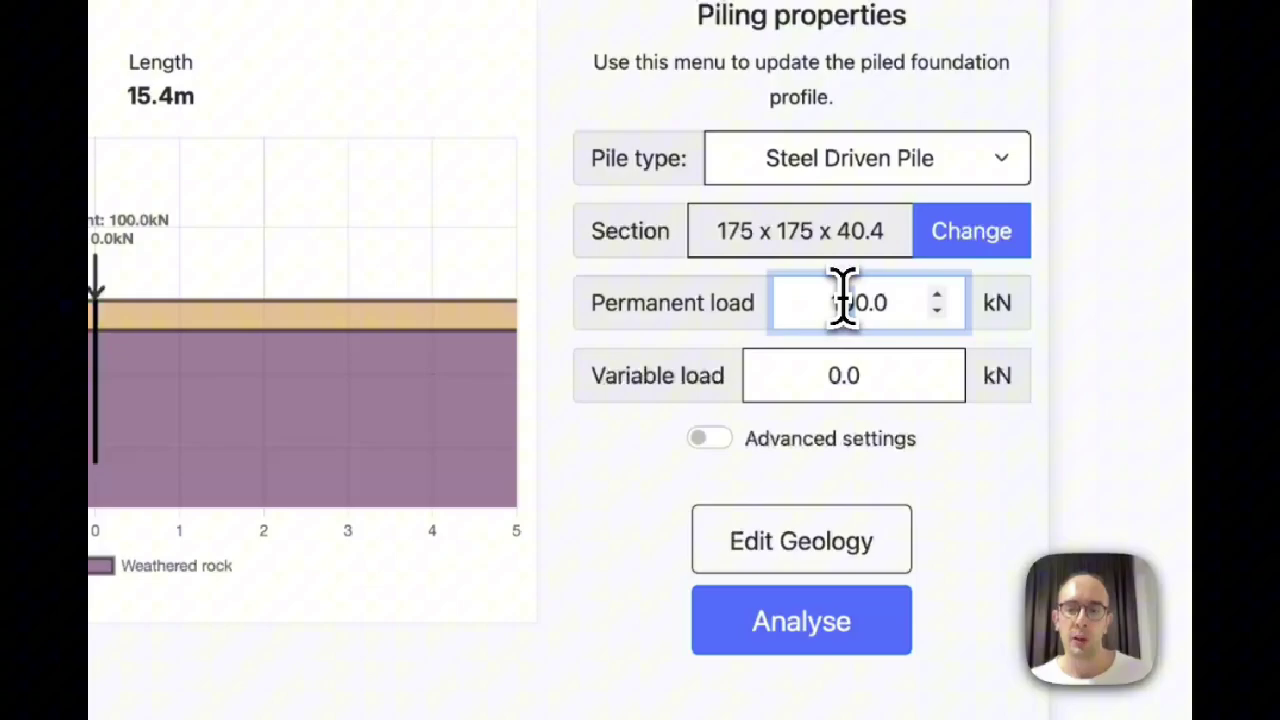
pyautogui.write('2')
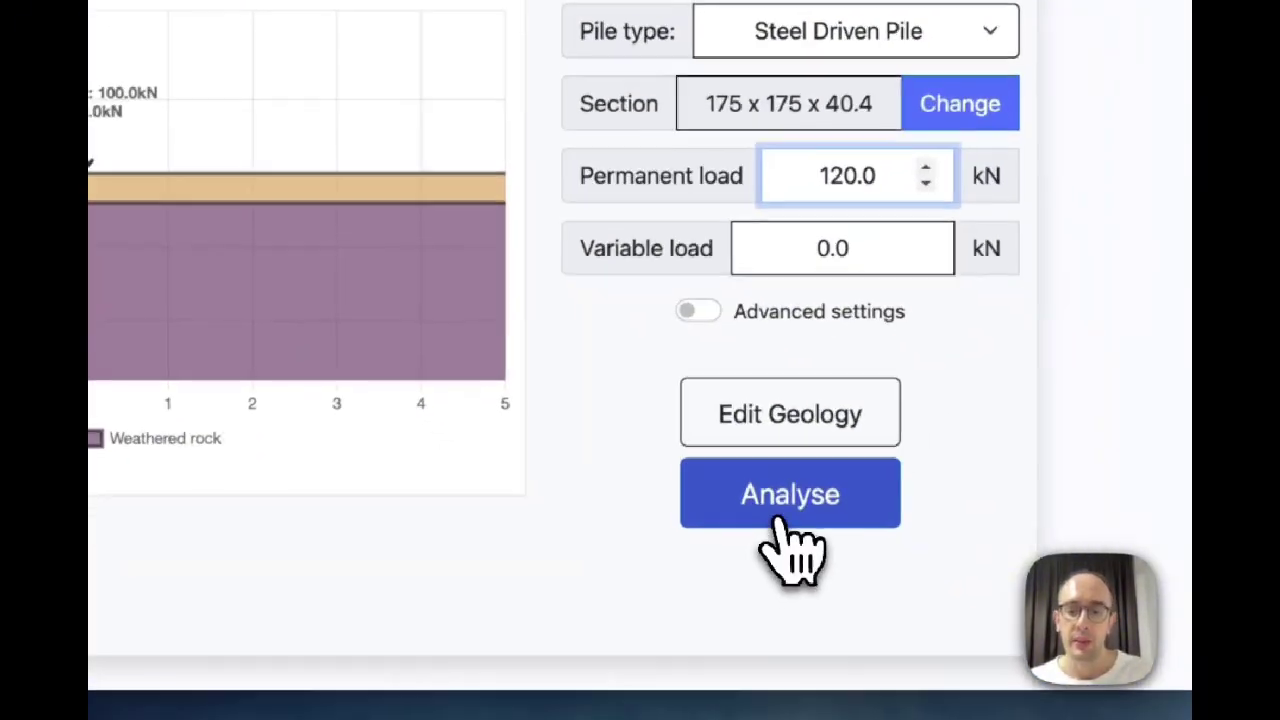
pyautogui.click(772, 508)
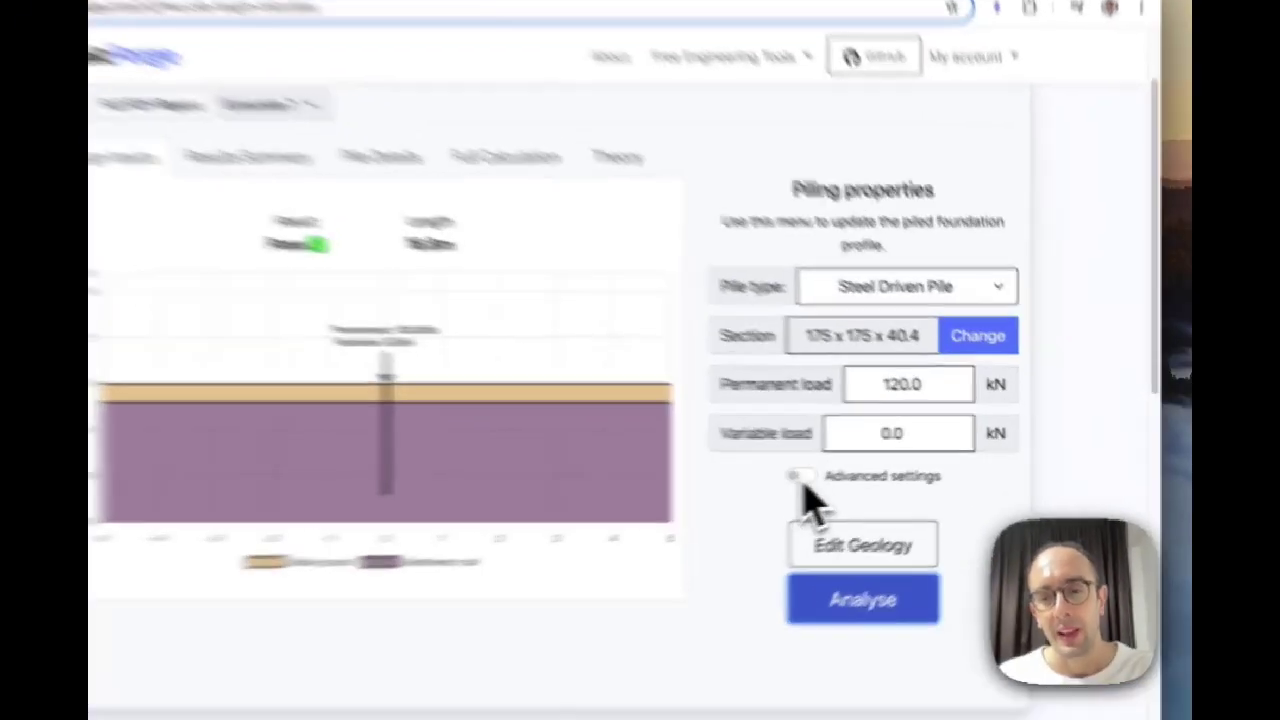
# Step: Show the advanced settings, examine the building loading prediction options, and hide the advanced settings again
pyautogui.click(857, 473)
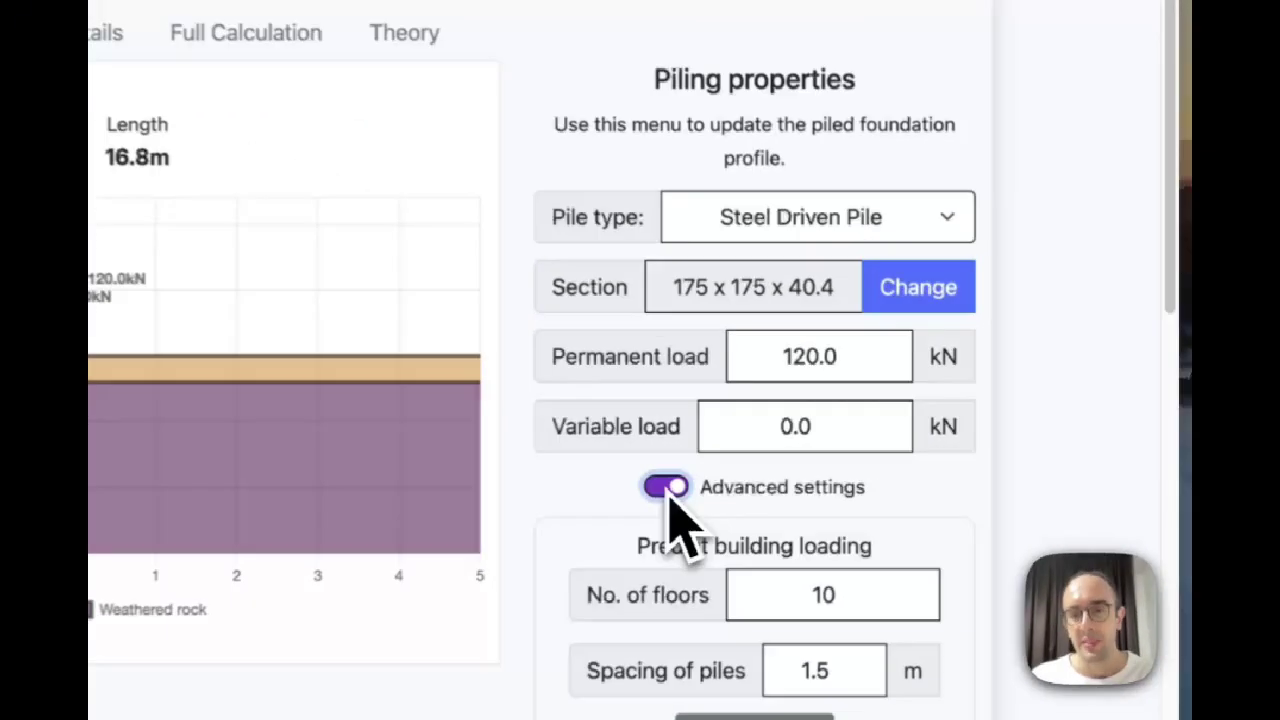
pyautogui.scroll(-3, 616, 500)
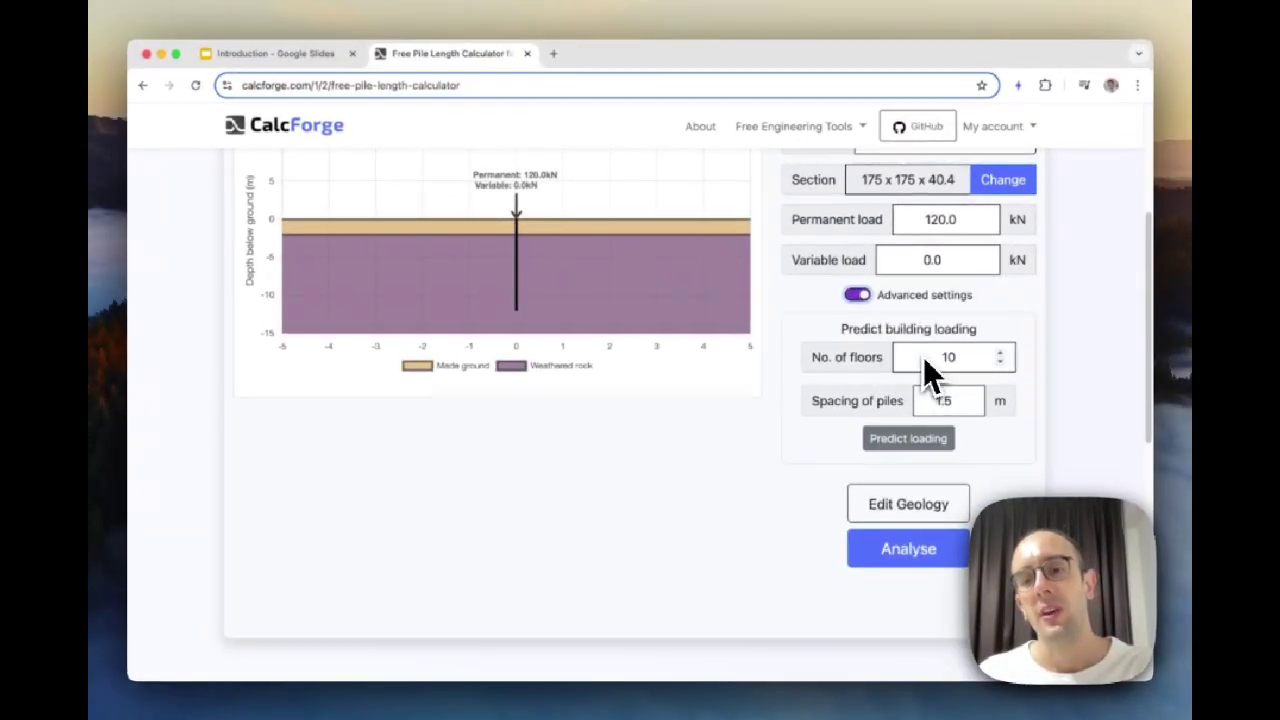
pyautogui.scroll(2, 920, 368)
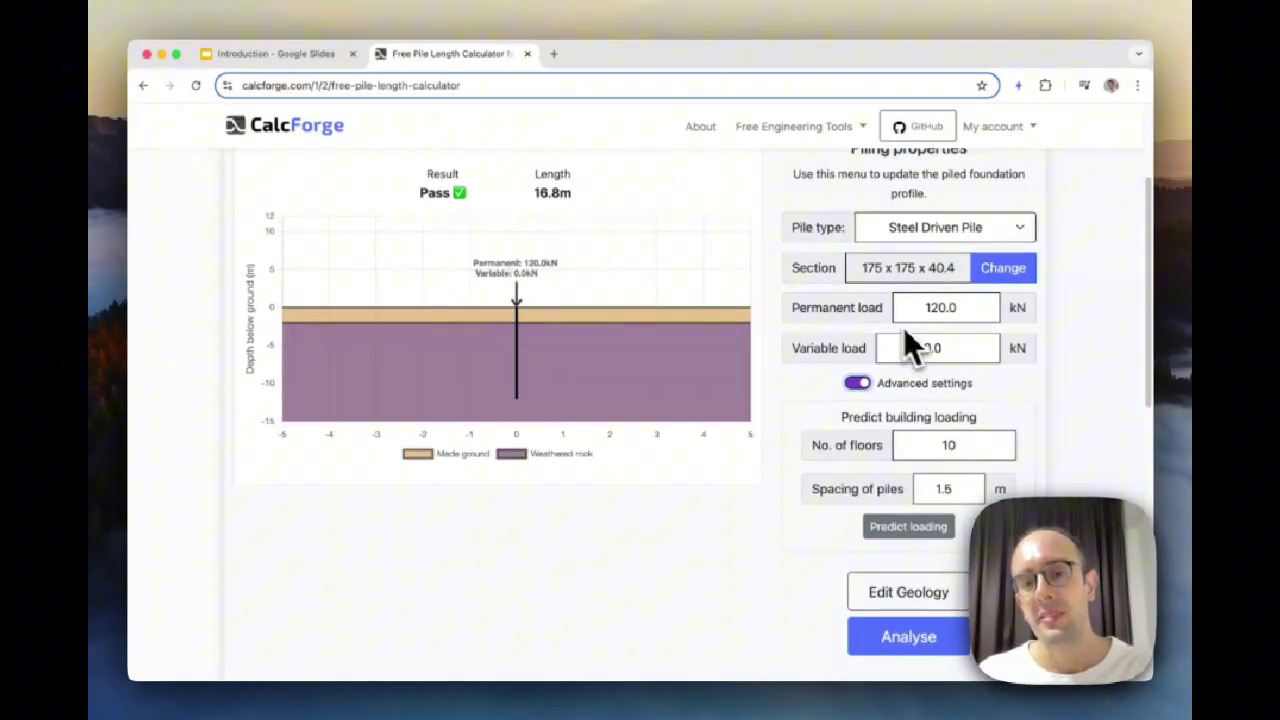
pyautogui.scroll(-2, 880, 365)
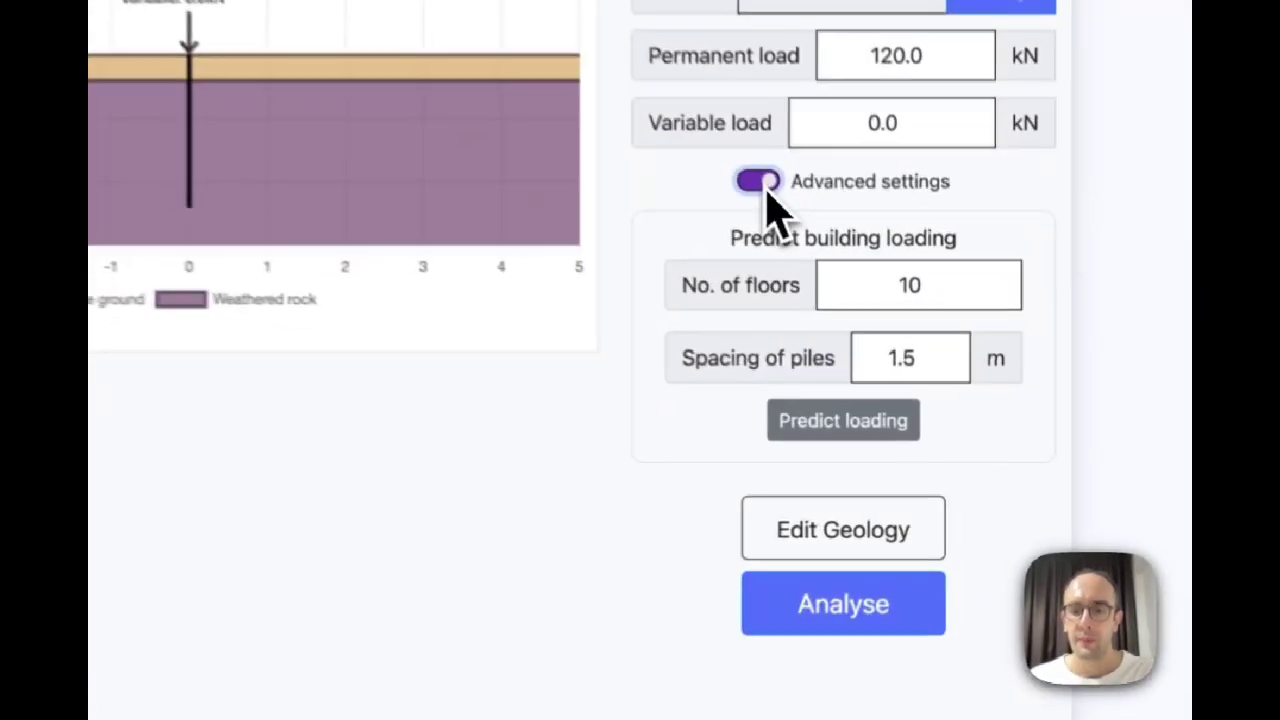
pyautogui.click(862, 296)
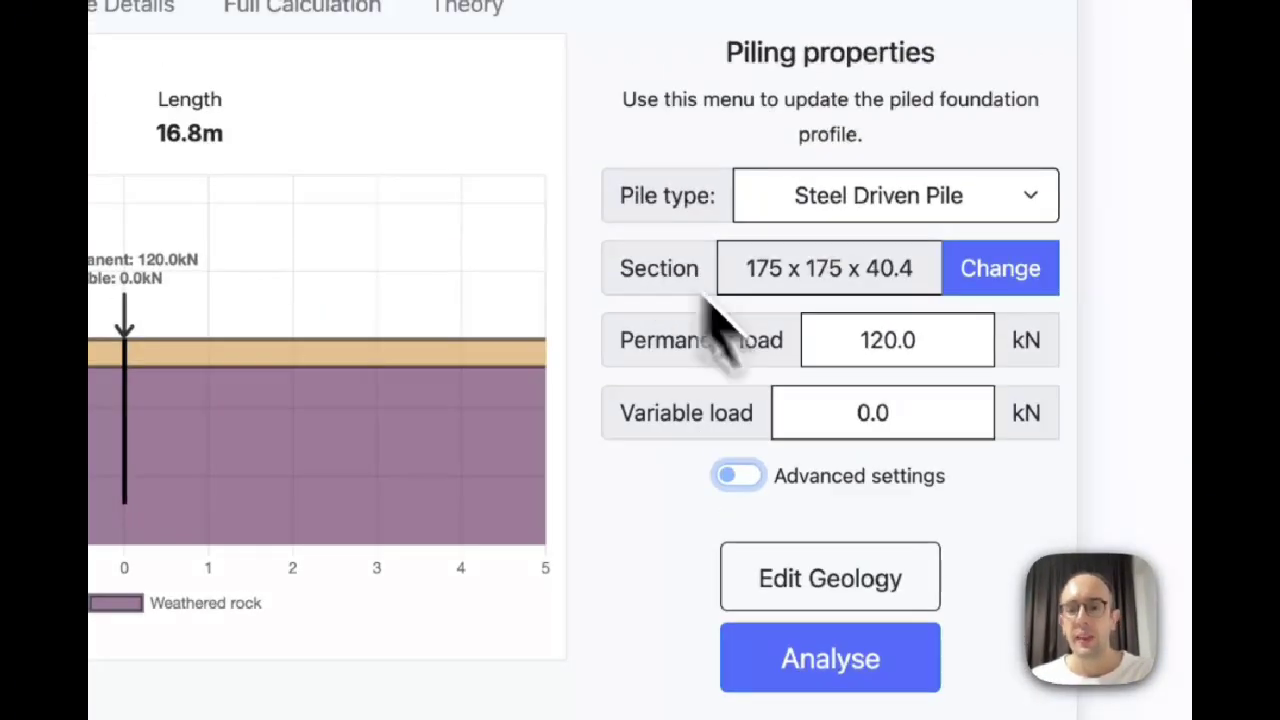
# Step: Add a new layer to the soil profile and set the layer thickness to 2 m for Weathered rock and 30 m for the Custom layer
pyautogui.click(830, 580)
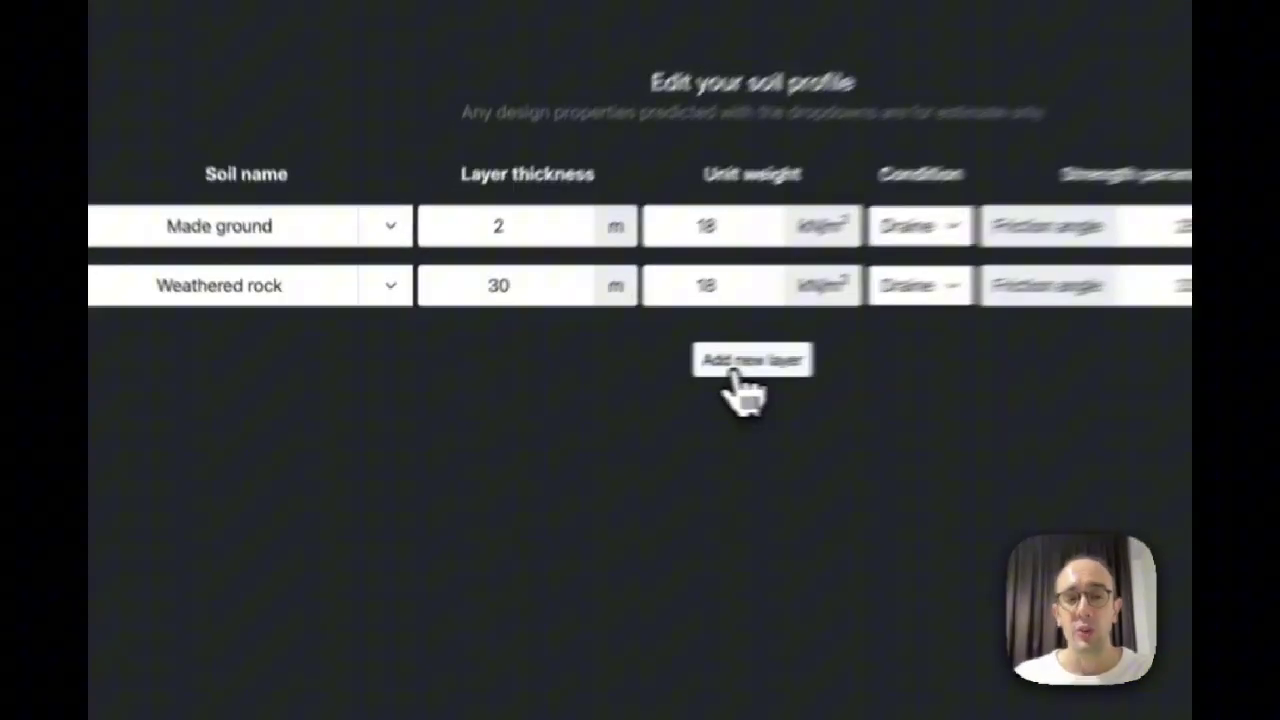
pyautogui.click(745, 363)
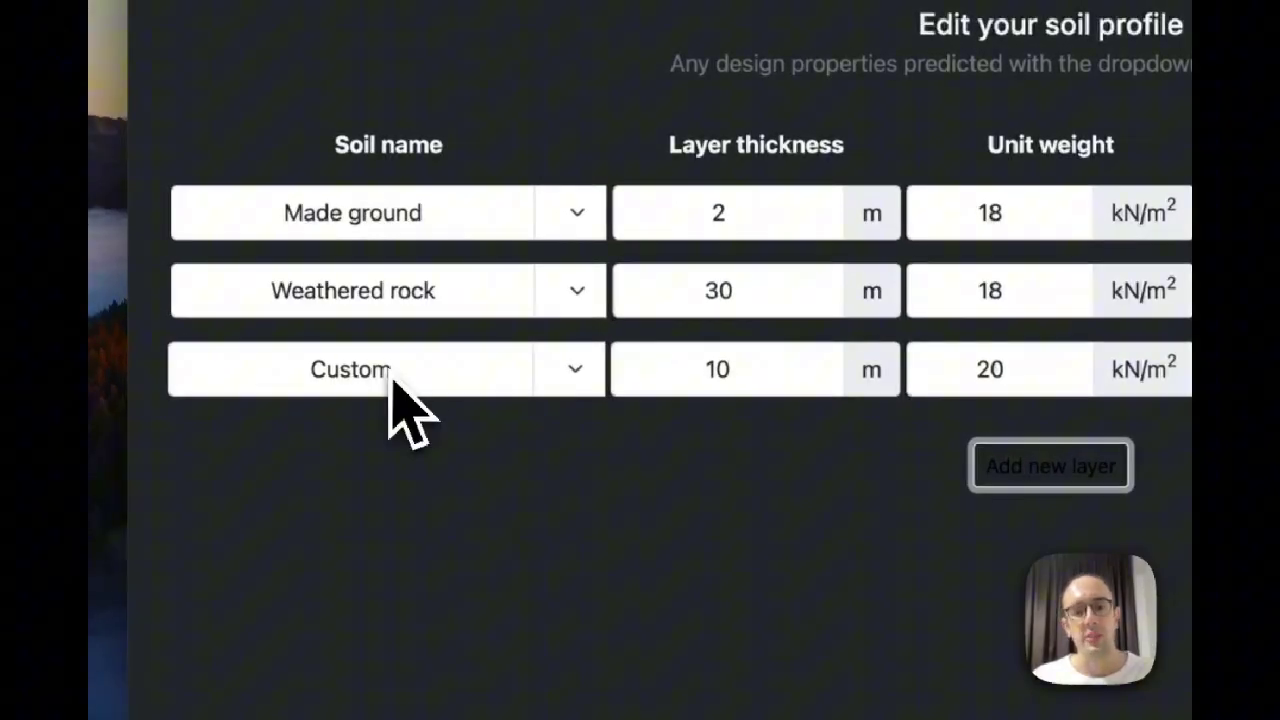
pyautogui.click(719, 293)
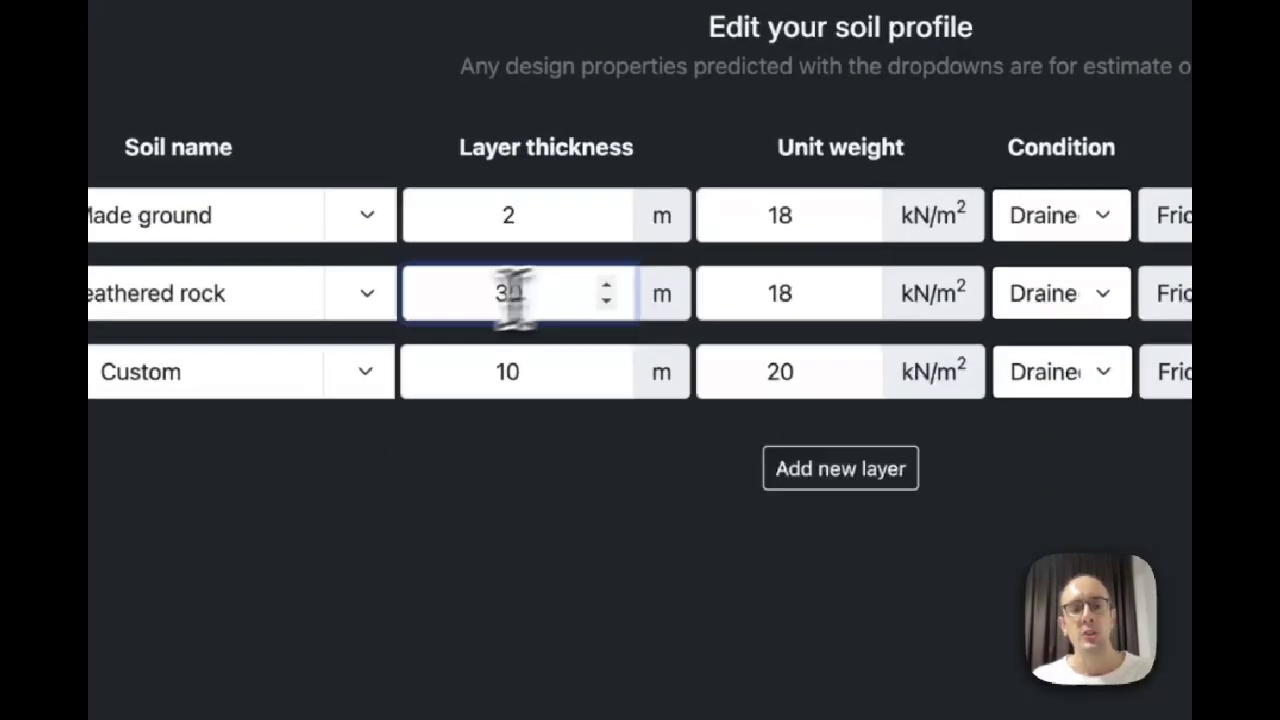
pyautogui.doubleClick(512, 293)
pyautogui.write('2')
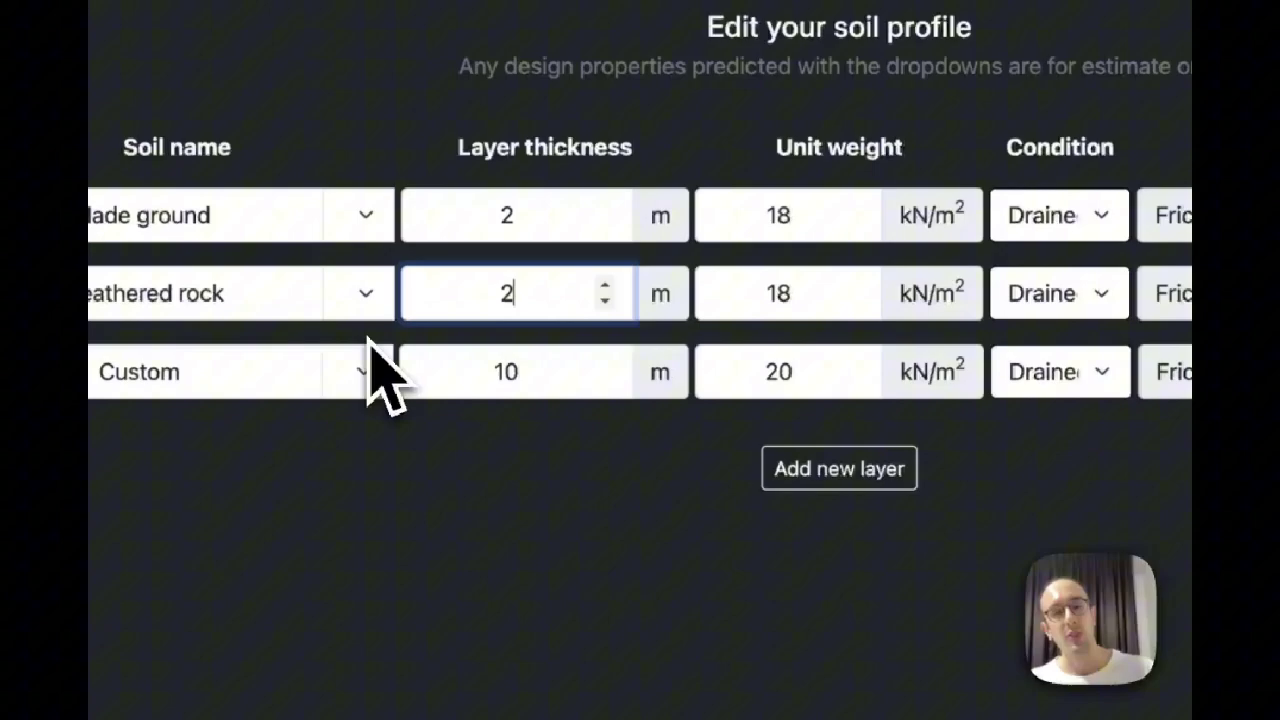
pyautogui.doubleClick(474, 365)
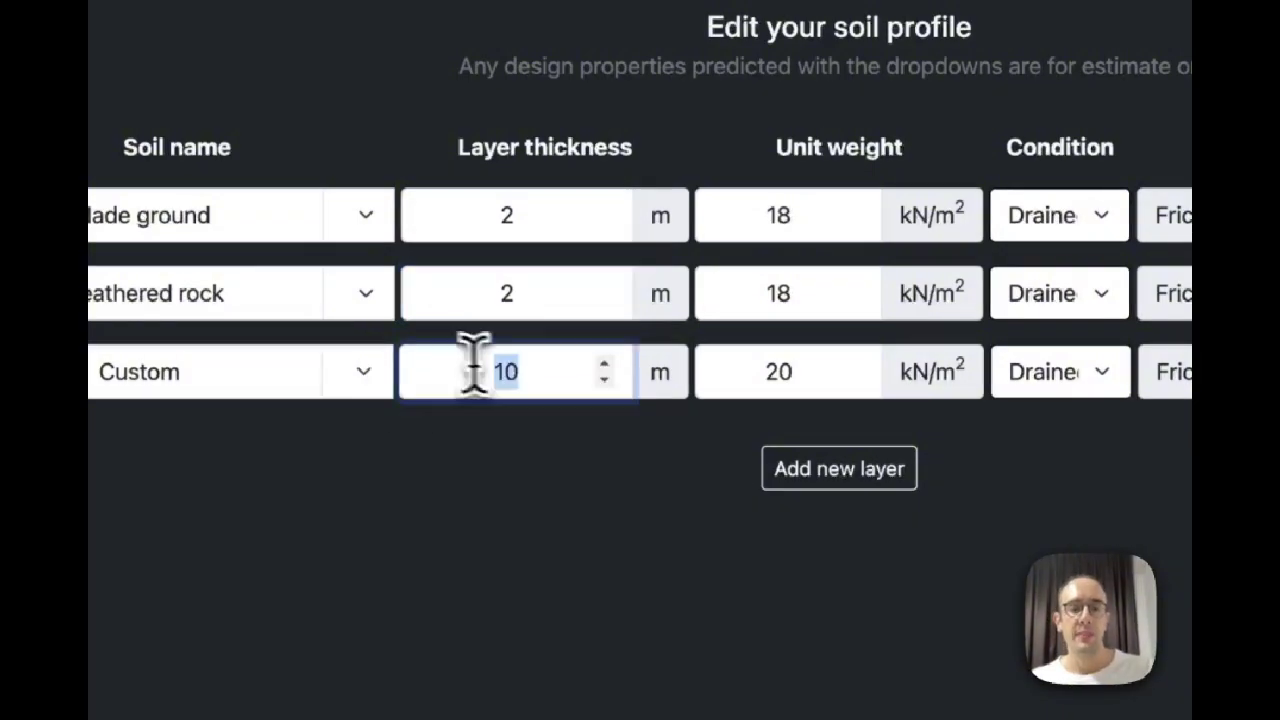
pyautogui.write('30')
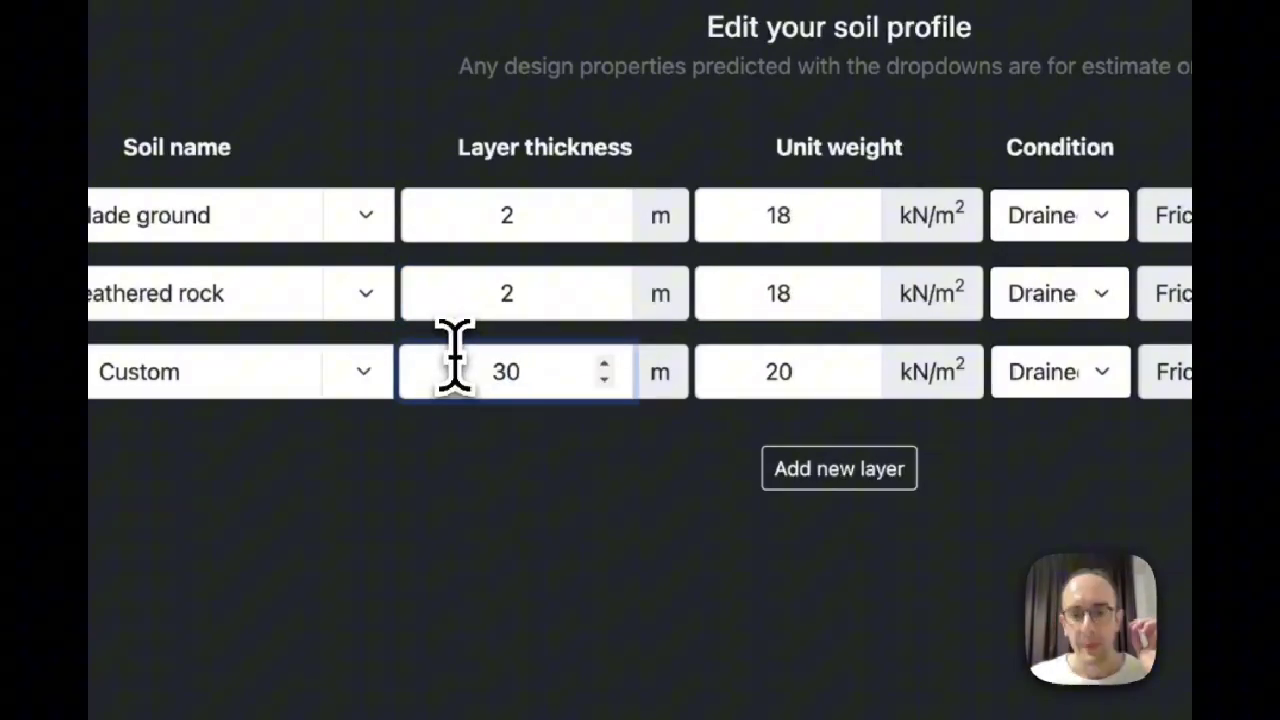
pyautogui.click(770, 490)
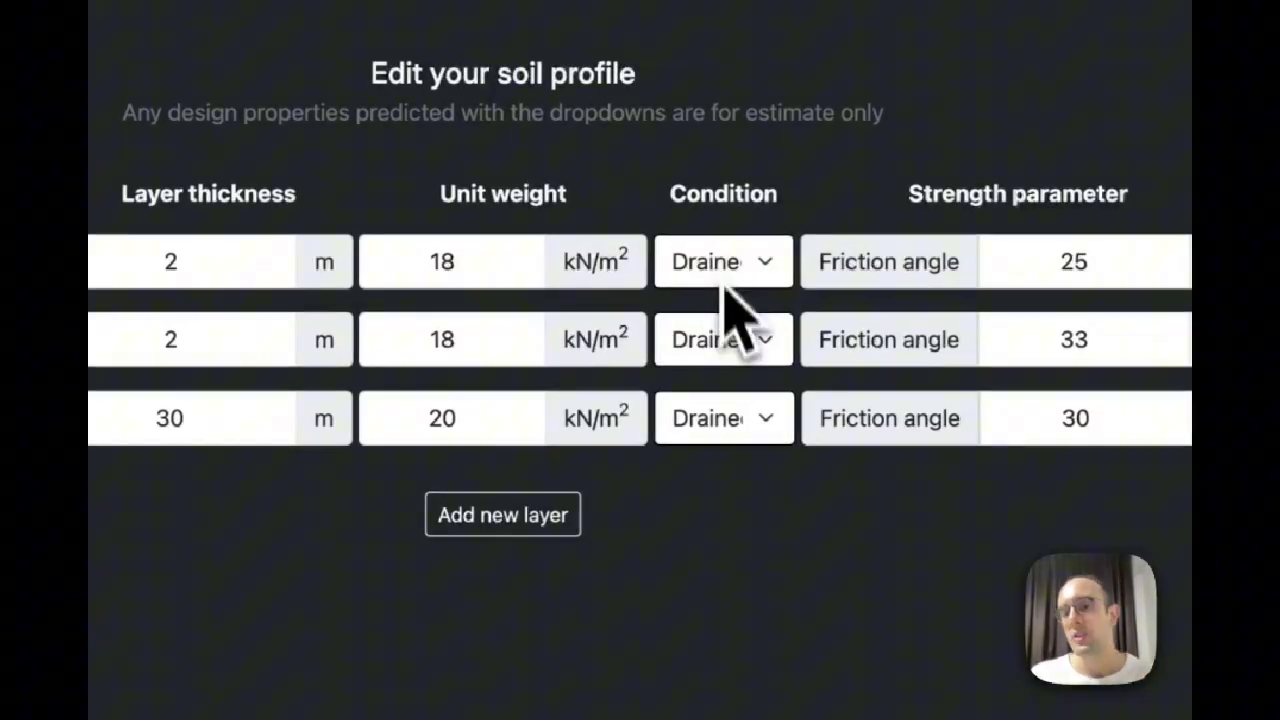
# Step: Switch the Custom layer's condition between Undrained and Drained to compare the strength parameters, ending on Drained
pyautogui.click(729, 418)
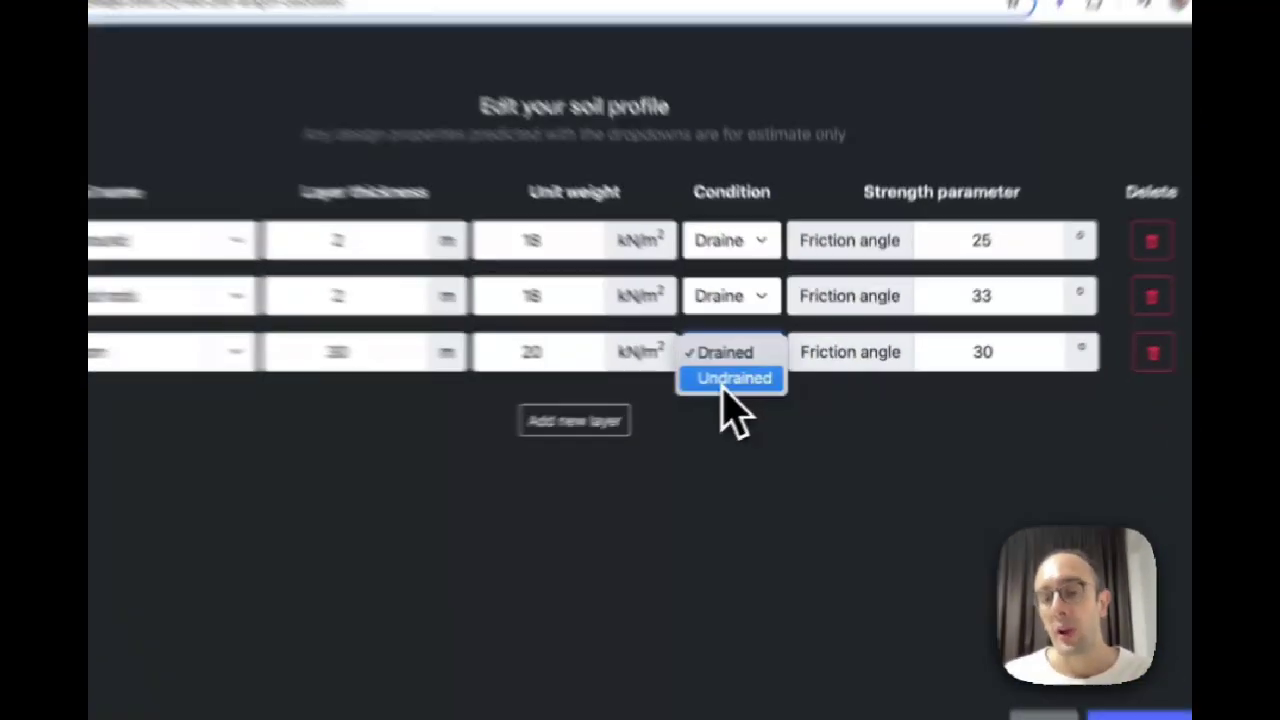
pyautogui.click(757, 391)
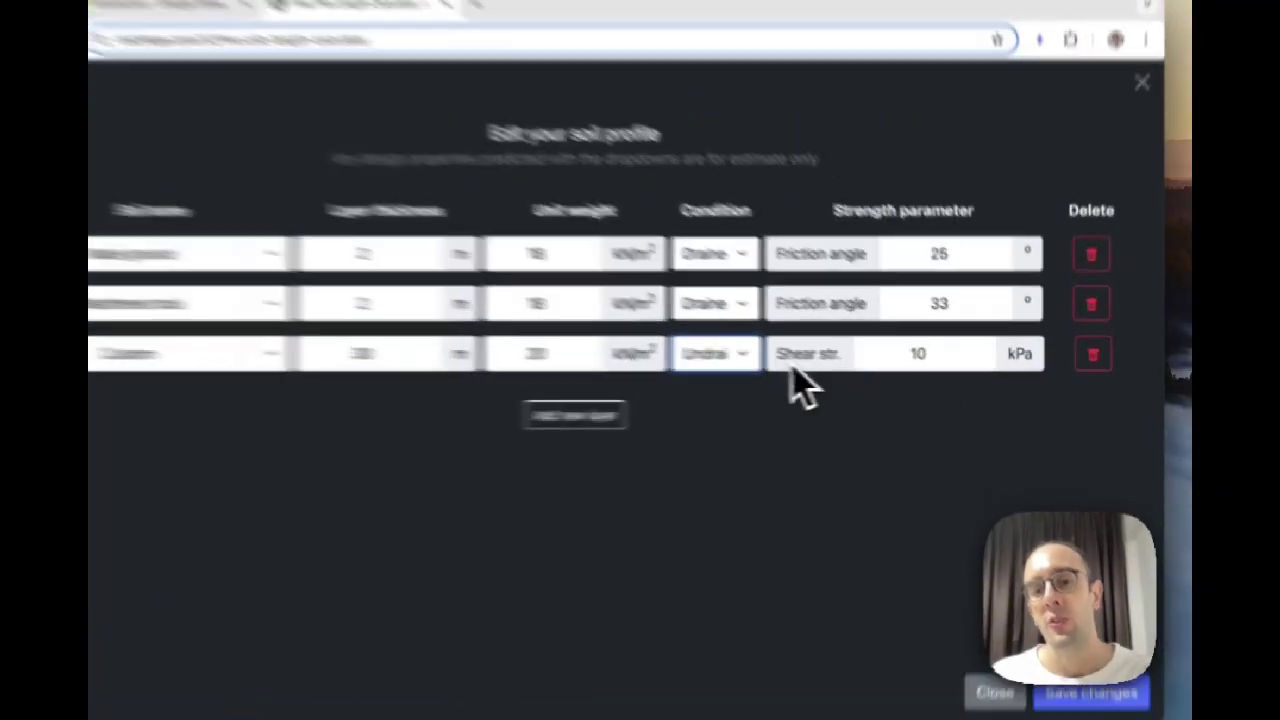
pyautogui.click(762, 358)
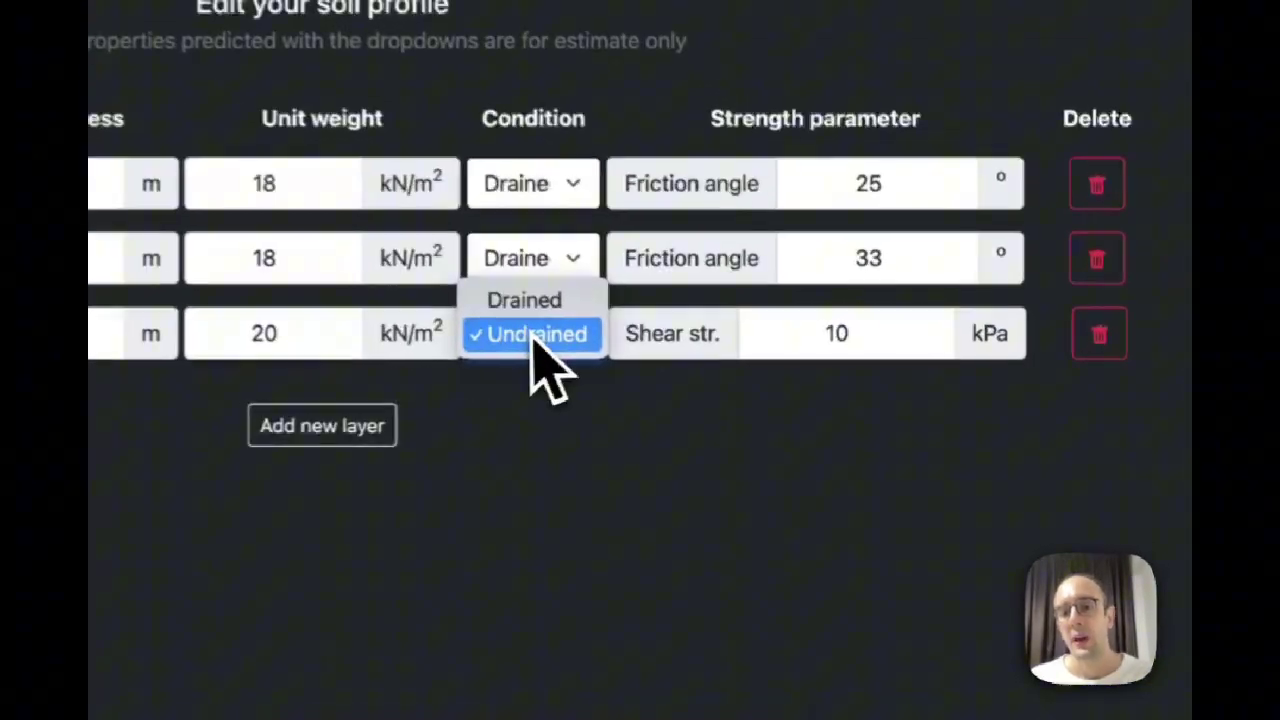
pyautogui.click(762, 338)
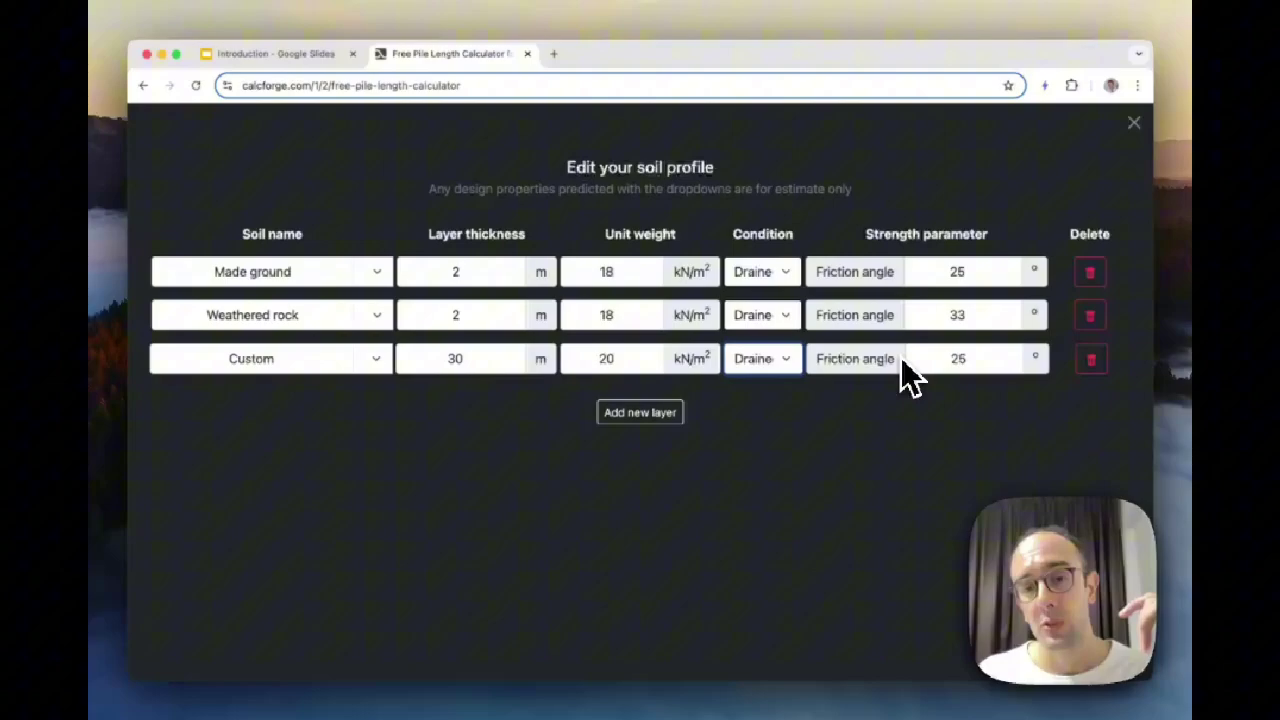
pyautogui.click(775, 360)
pyautogui.click(757, 379)
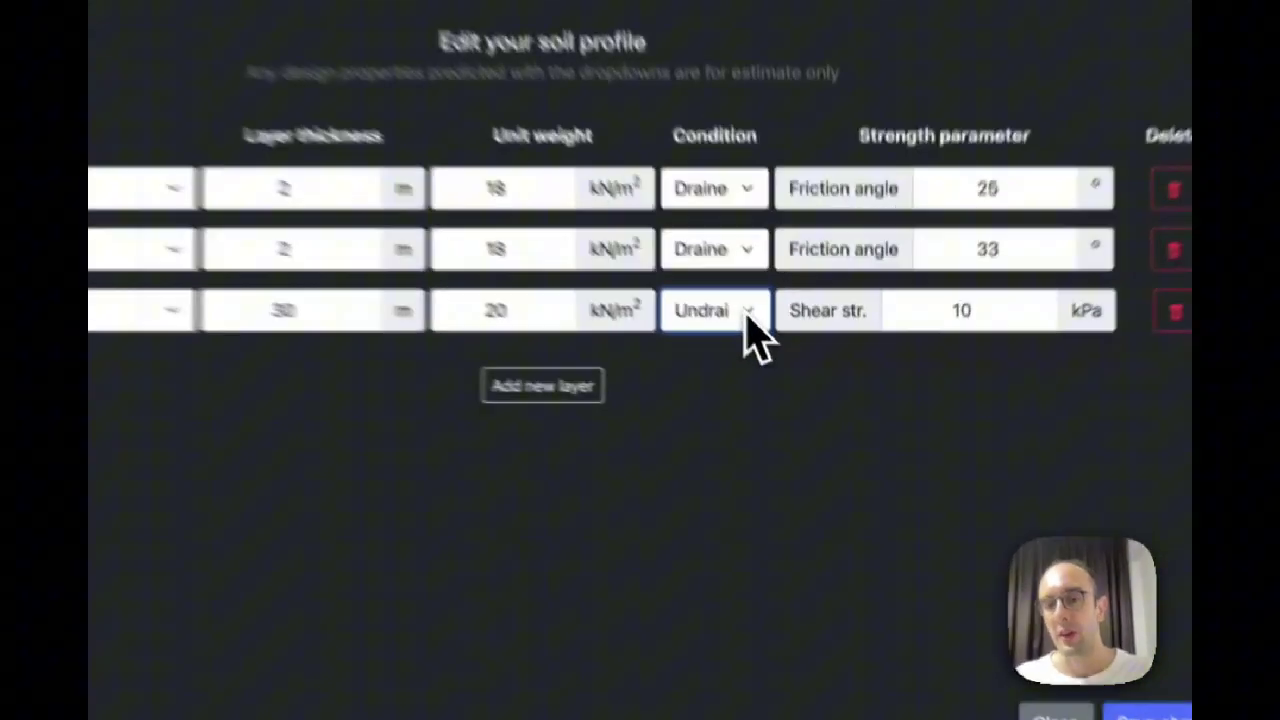
pyautogui.click(783, 362)
pyautogui.click(690, 230)
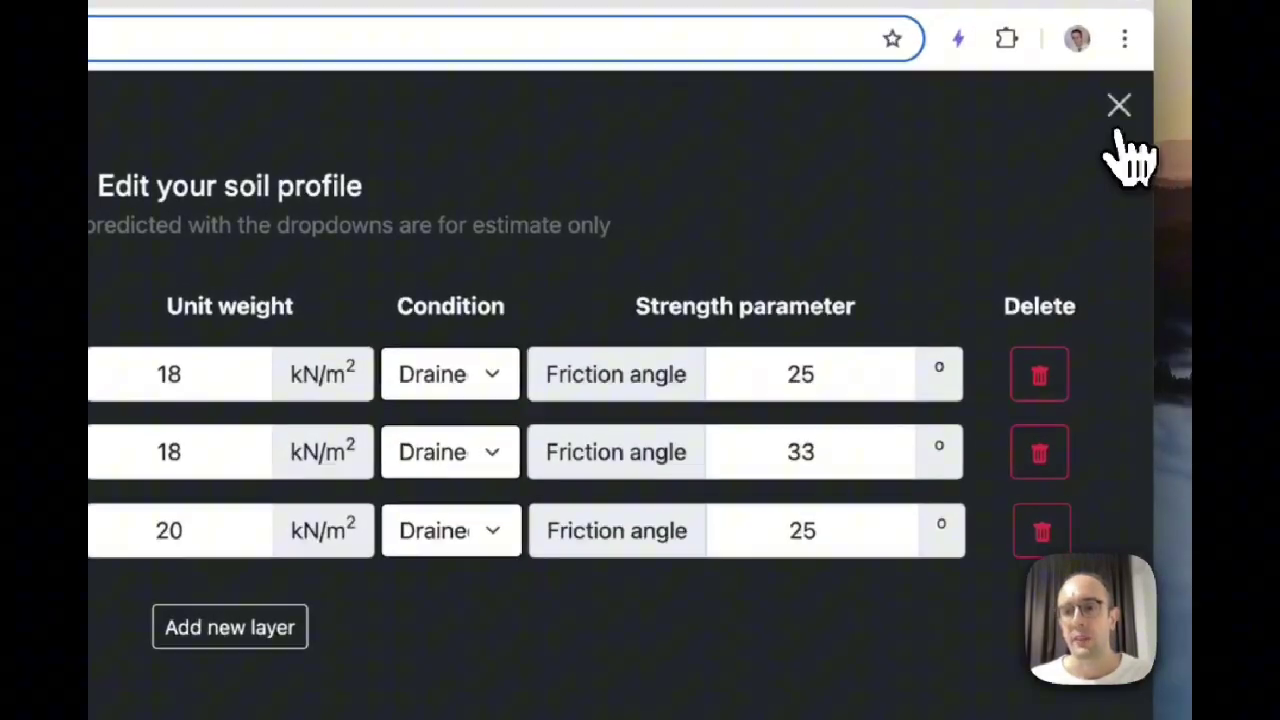
# Step: Close the soil profile and analyse the pile with the added Custom layer
pyautogui.click(1145, 72)
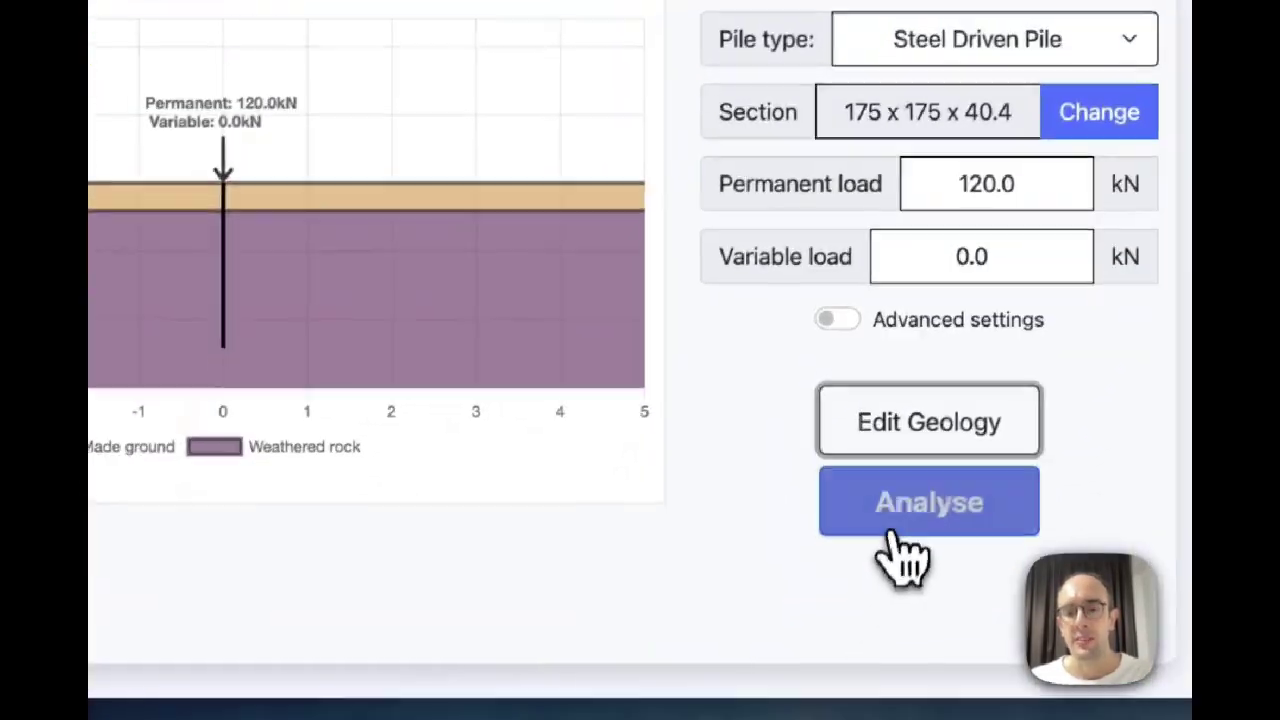
pyautogui.click(852, 650)
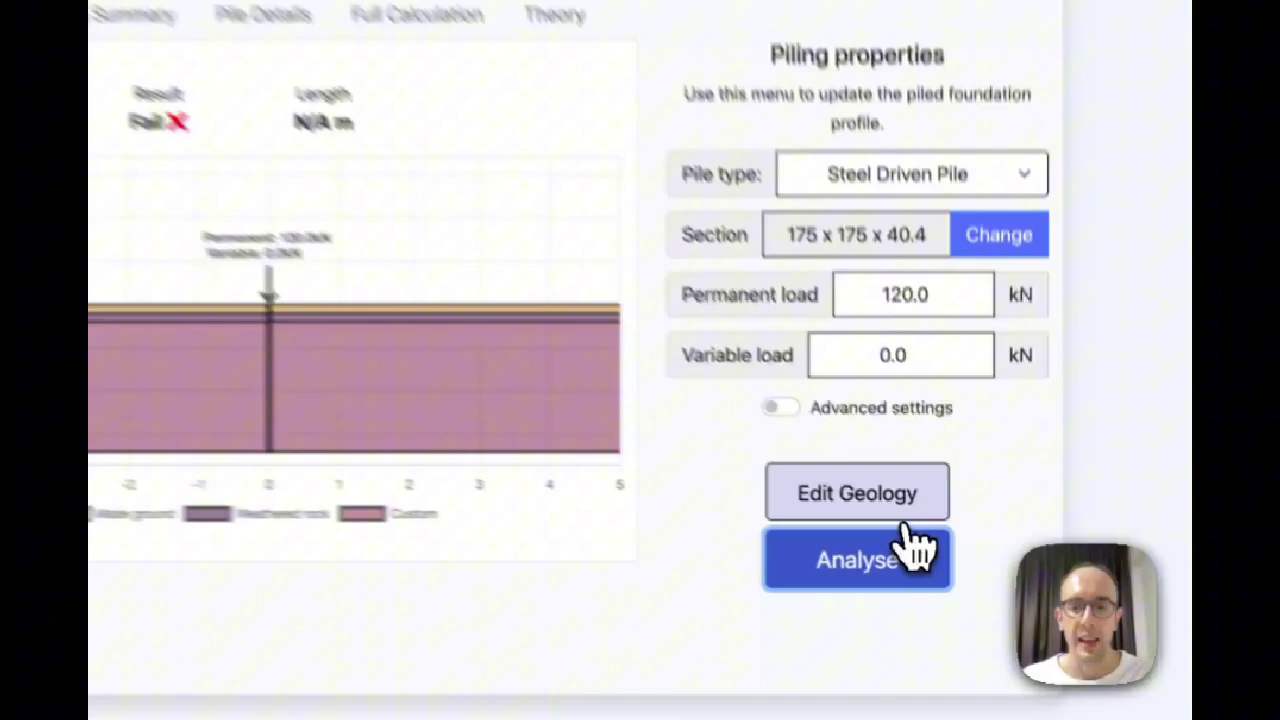
# Step: Set the Custom layer's friction angle to 33° in the soil profile and analyse the pile again
pyautogui.click(930, 535)
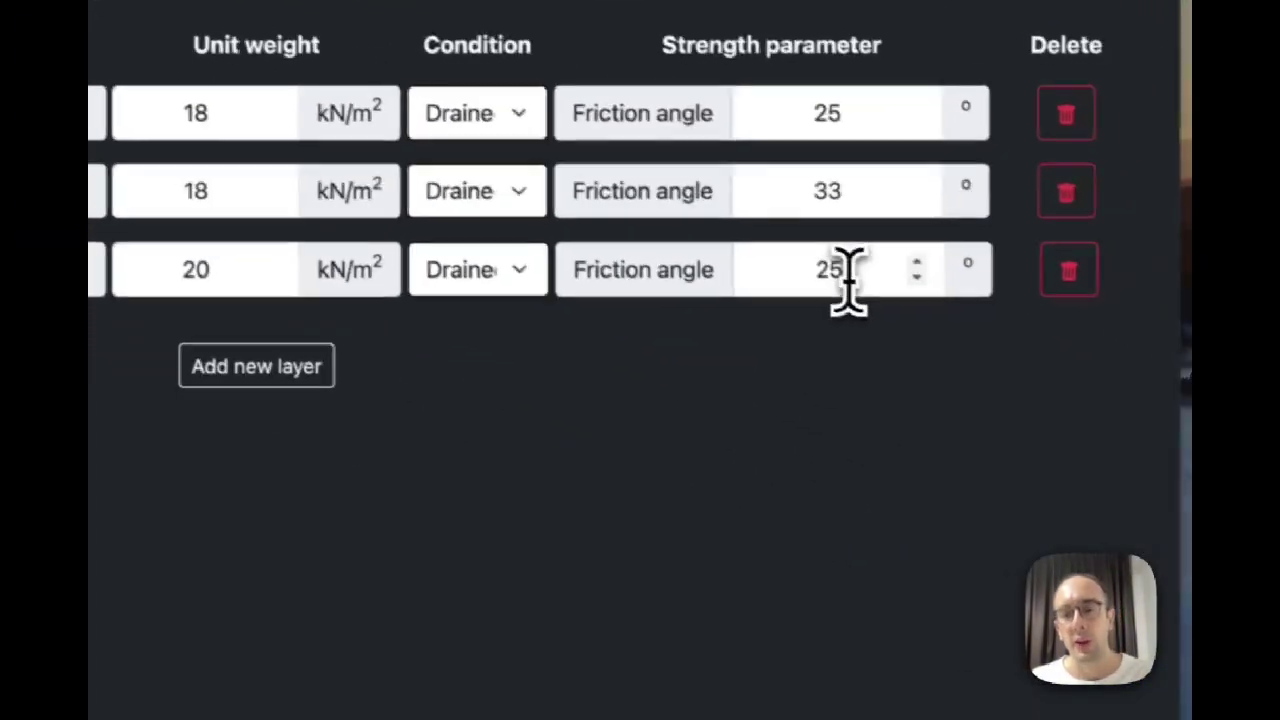
pyautogui.moveTo(849, 286); pyautogui.dragTo(580, 270)
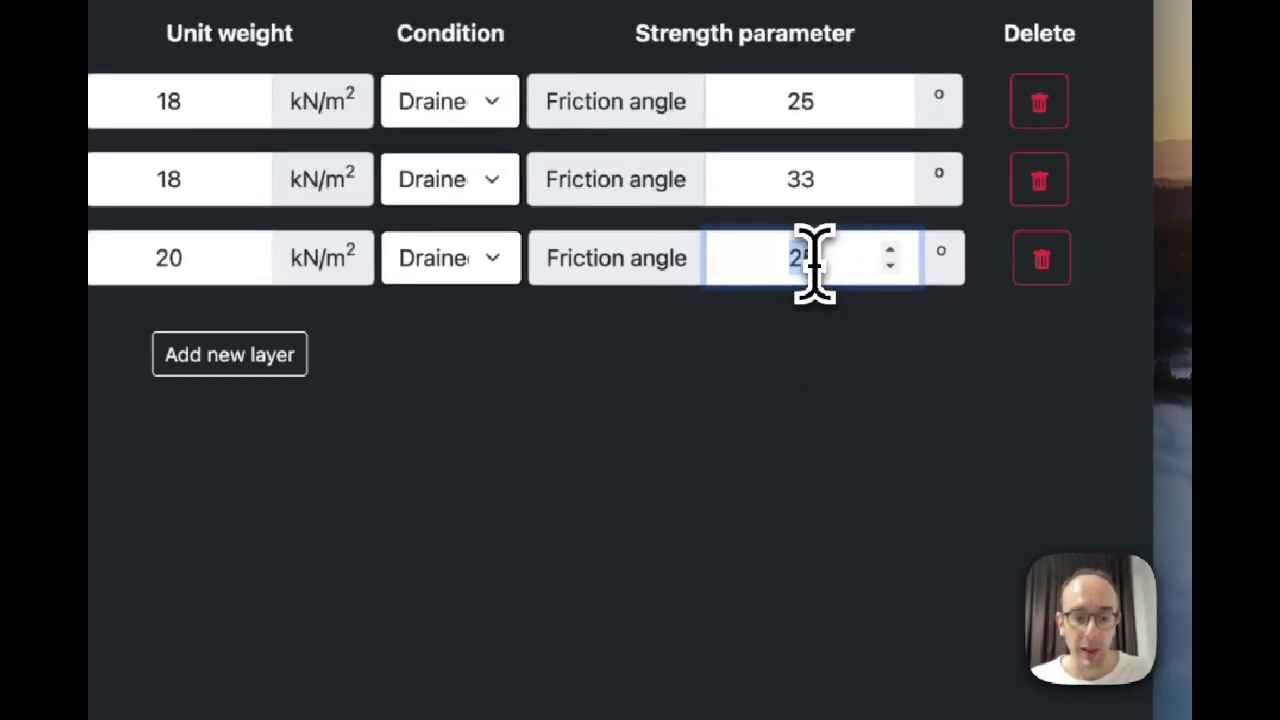
pyautogui.write('33')
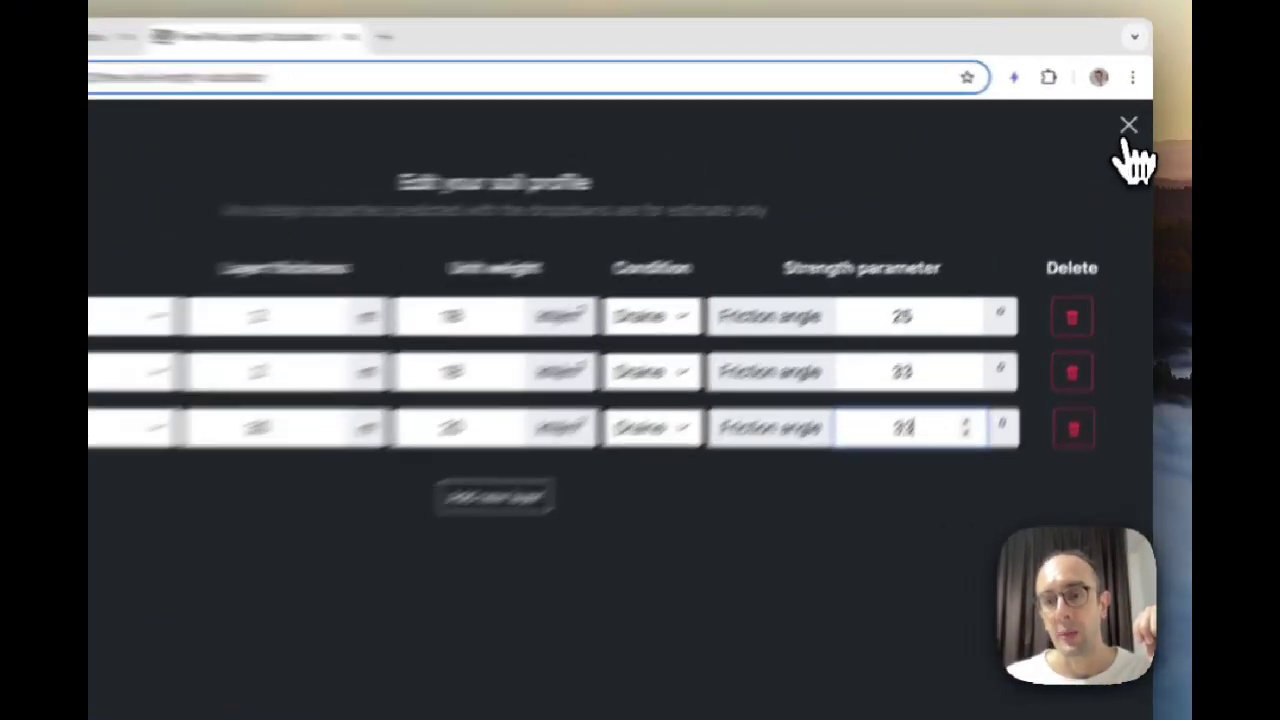
pyautogui.click(1133, 122)
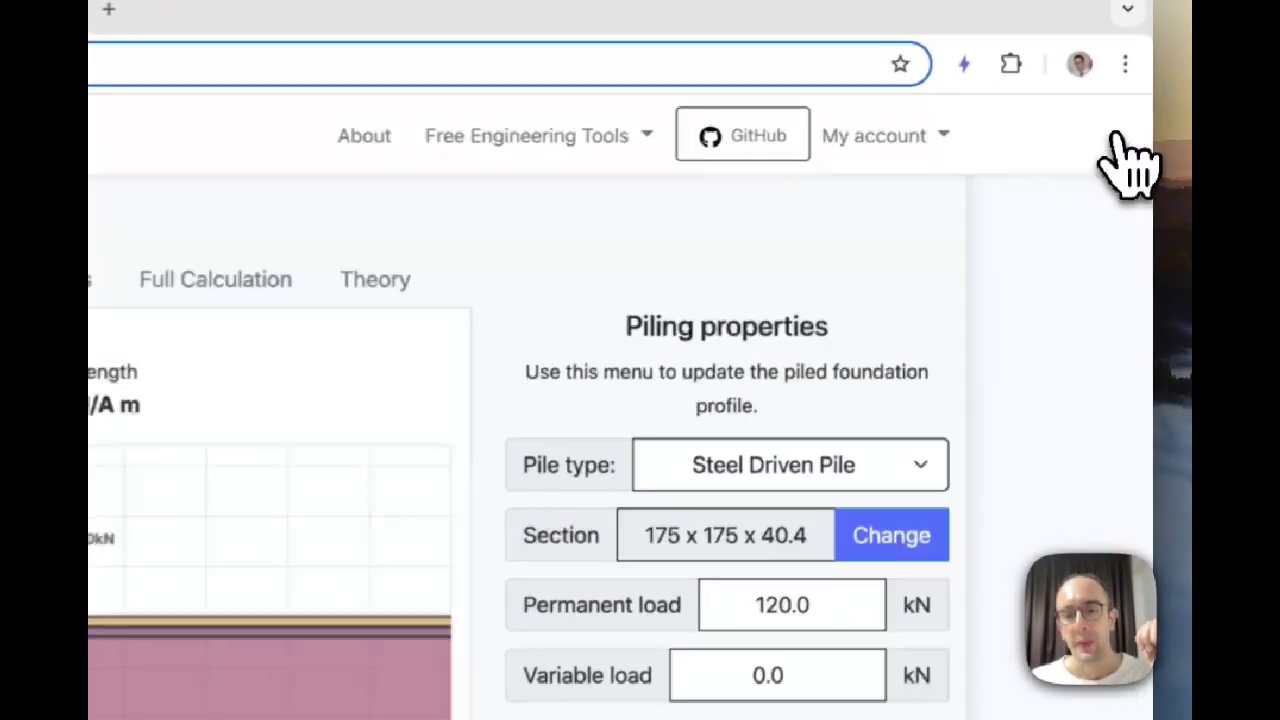
pyautogui.click(898, 583)
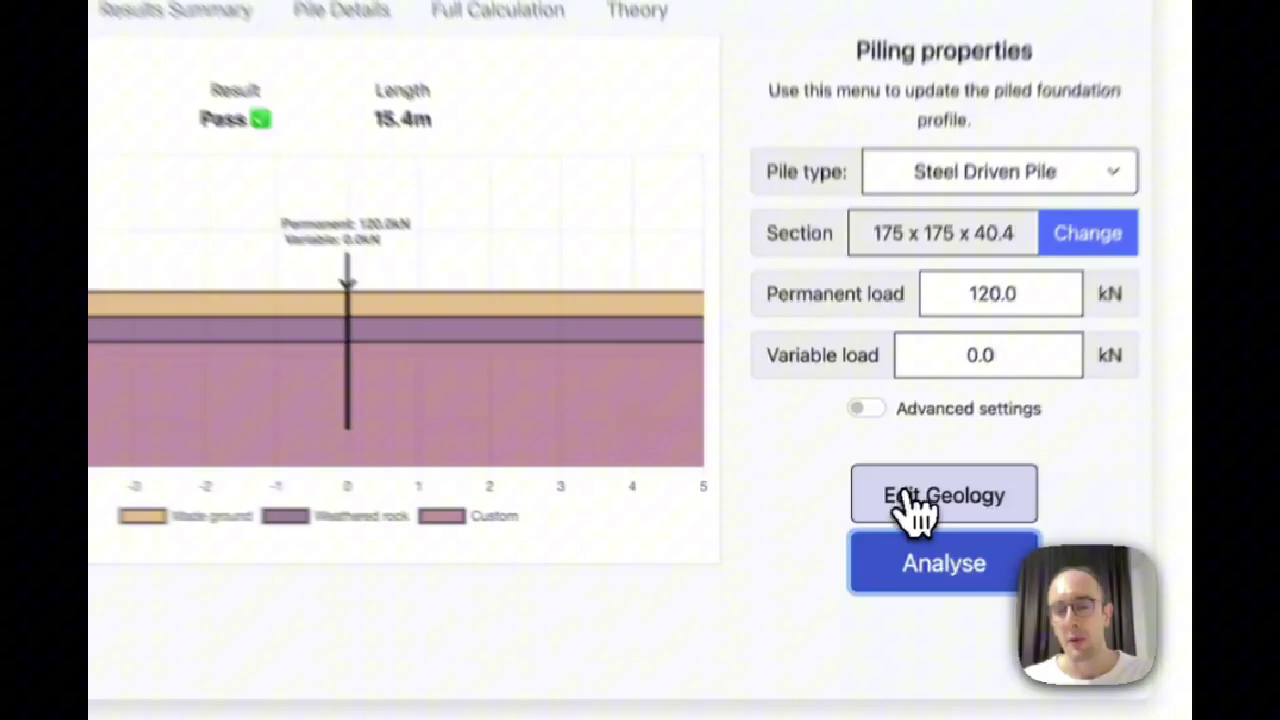
# Step: Set the Custom layer's friction angle to 30° in the soil profile and rerun the pile analysis
pyautogui.click(906, 525)
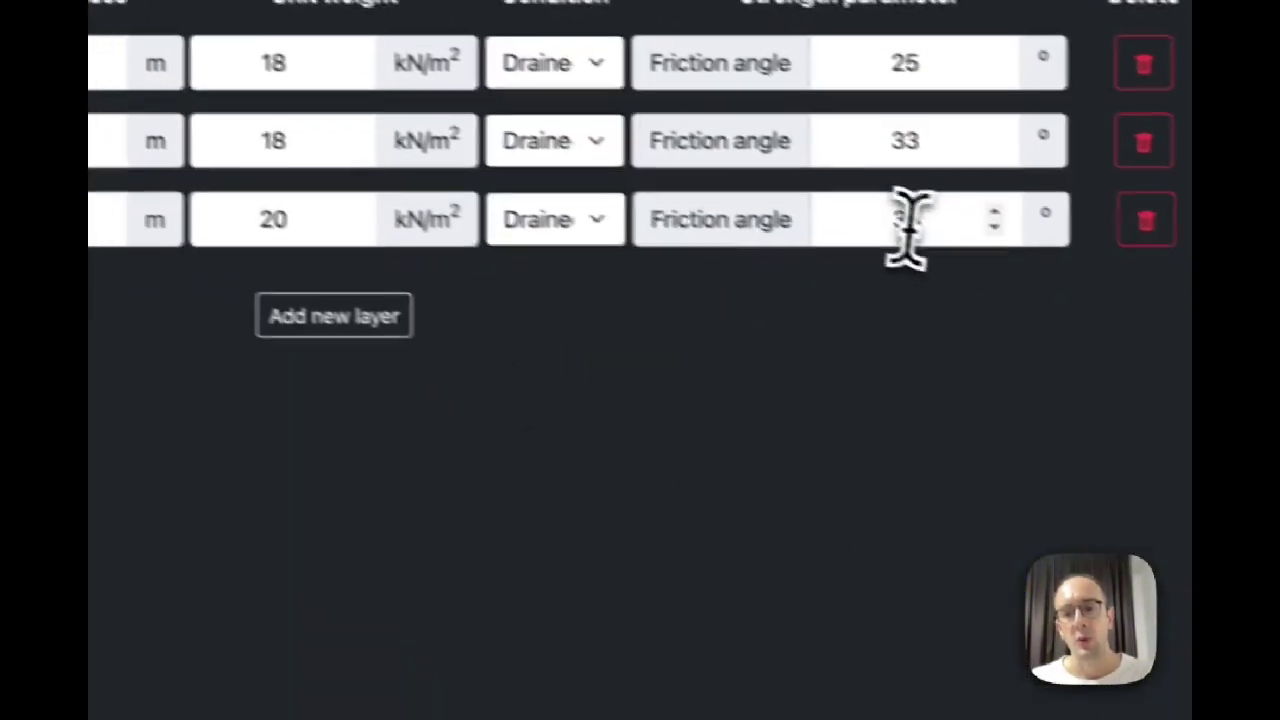
pyautogui.doubleClick(905, 222)
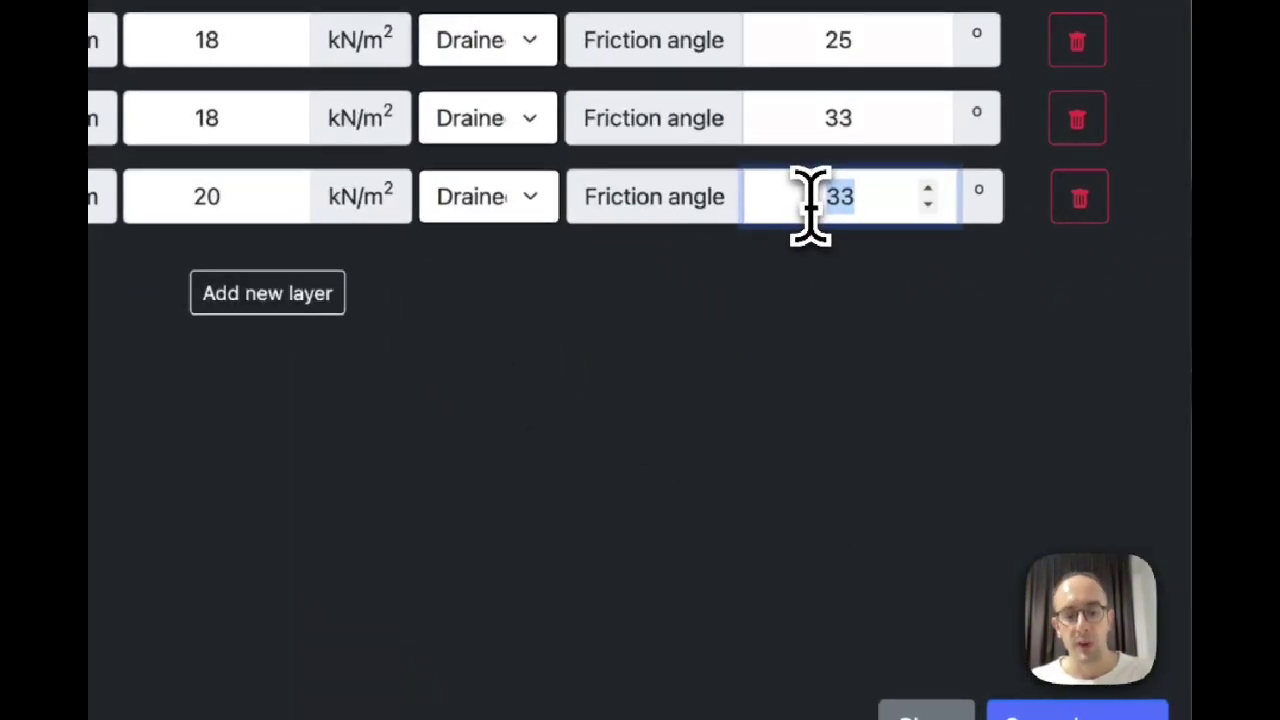
pyautogui.write('30')
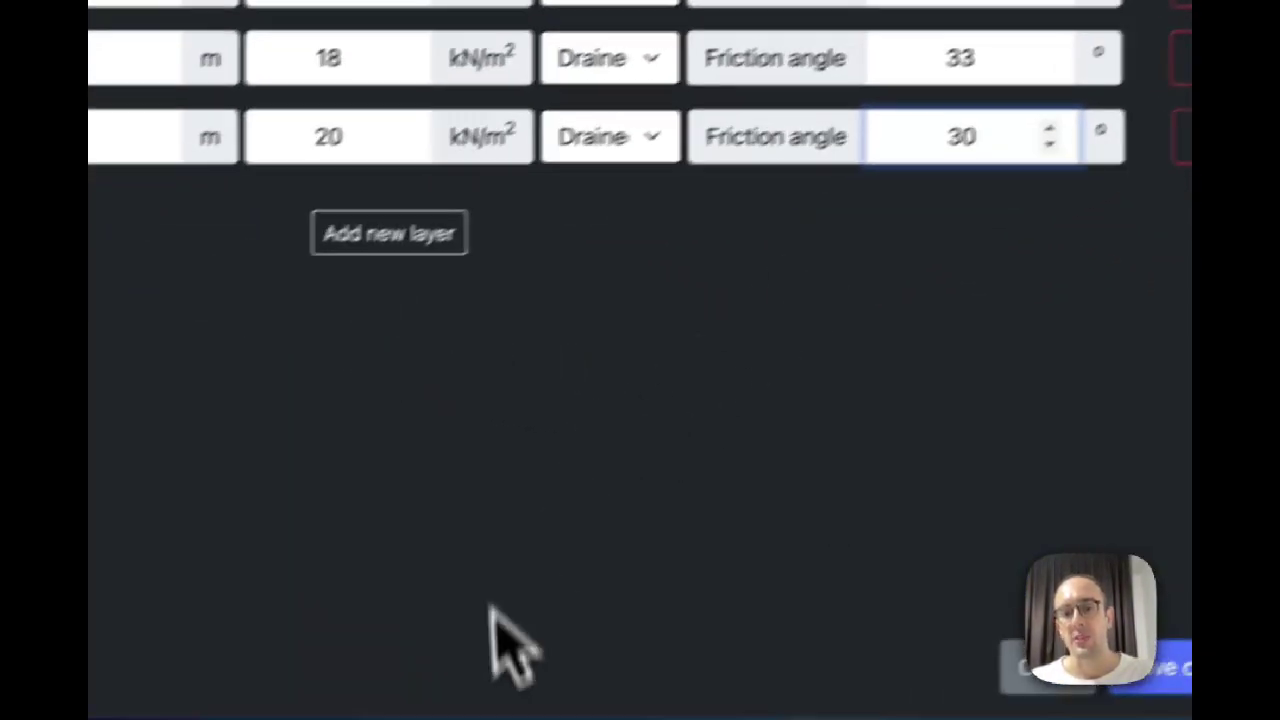
pyautogui.click(437, 564)
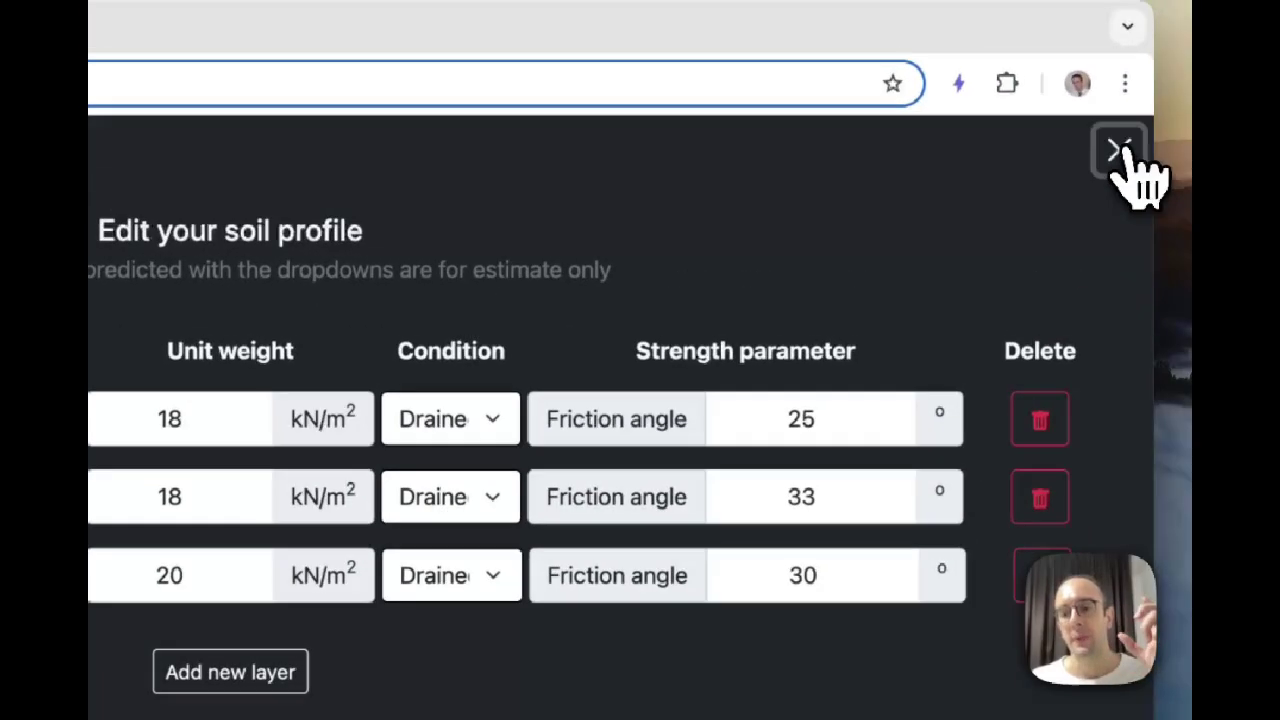
pyautogui.click(1128, 137)
pyautogui.click(715, 612)
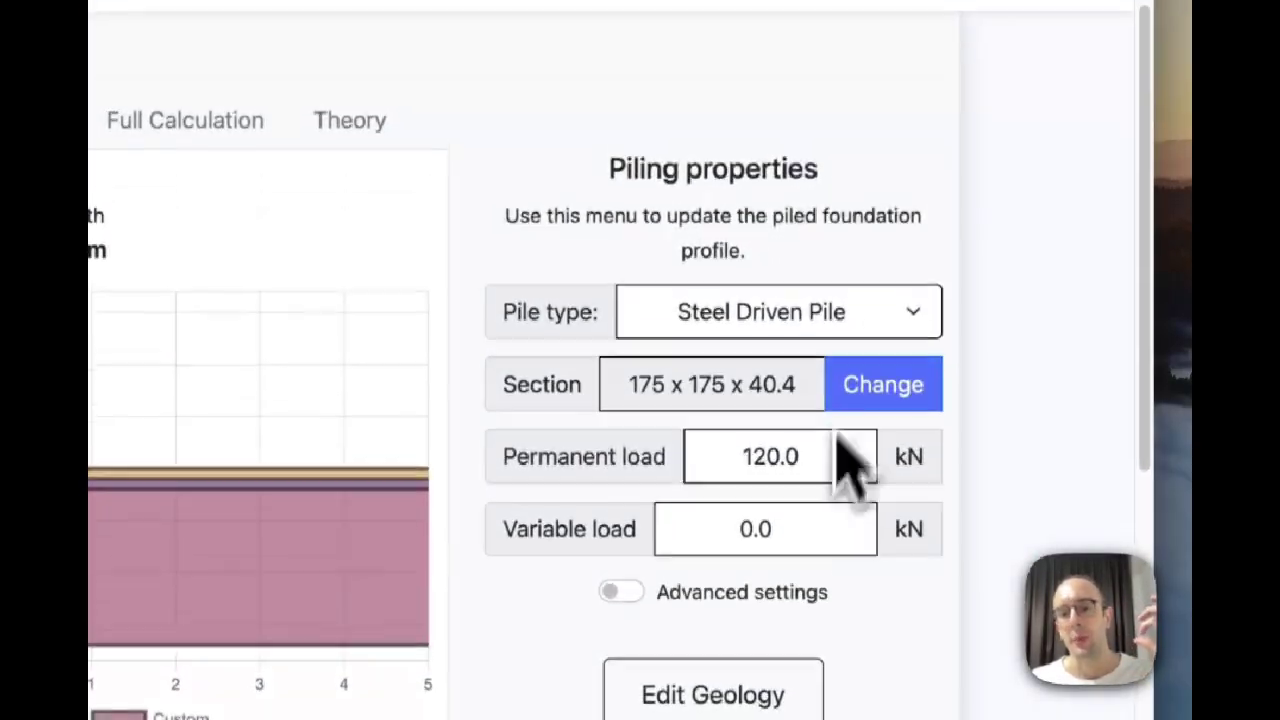
# Step: Set the Custom layer's friction angle to 32° in the soil profile and rerun the pile analysis
pyautogui.click(770, 552)
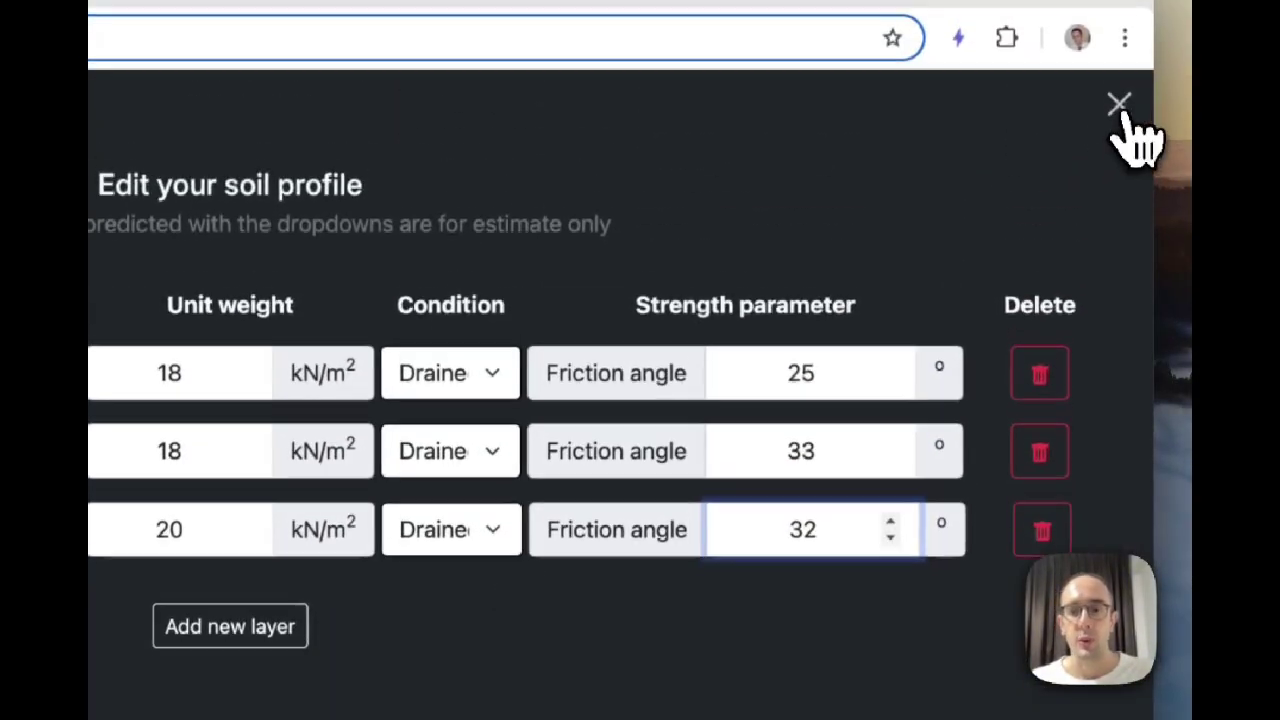
pyautogui.click(1120, 114)
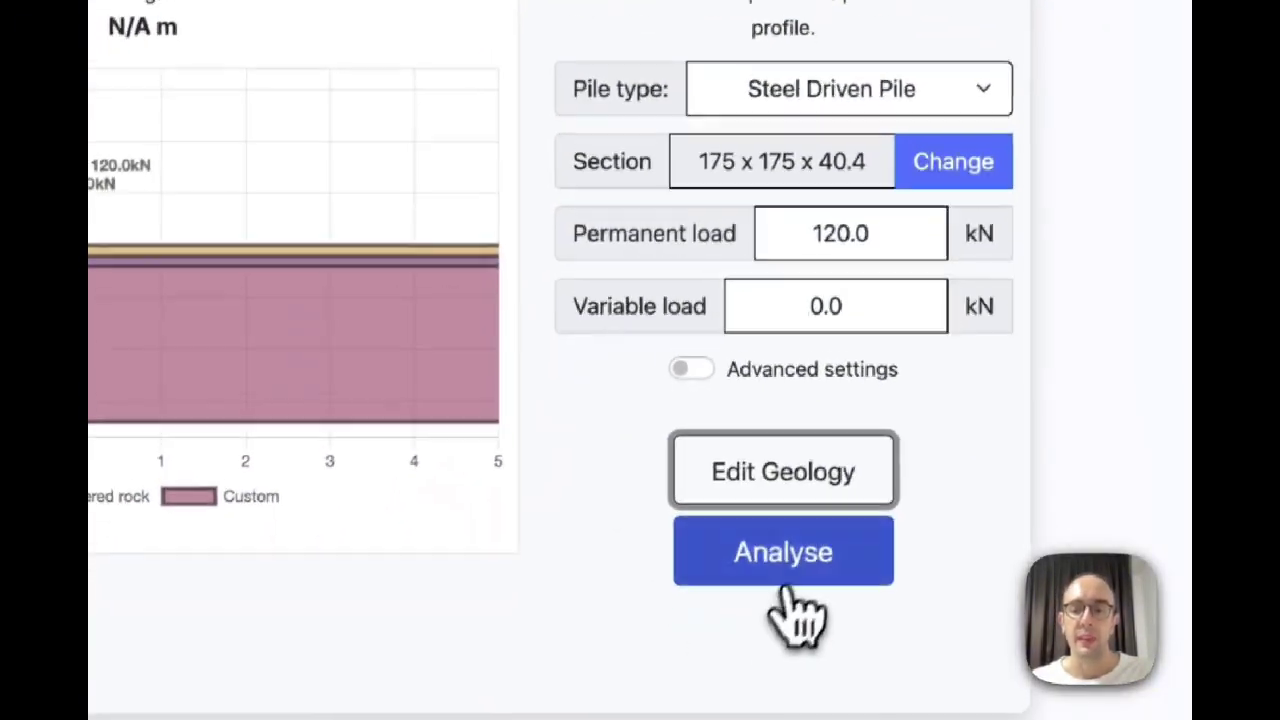
pyautogui.click(798, 565)
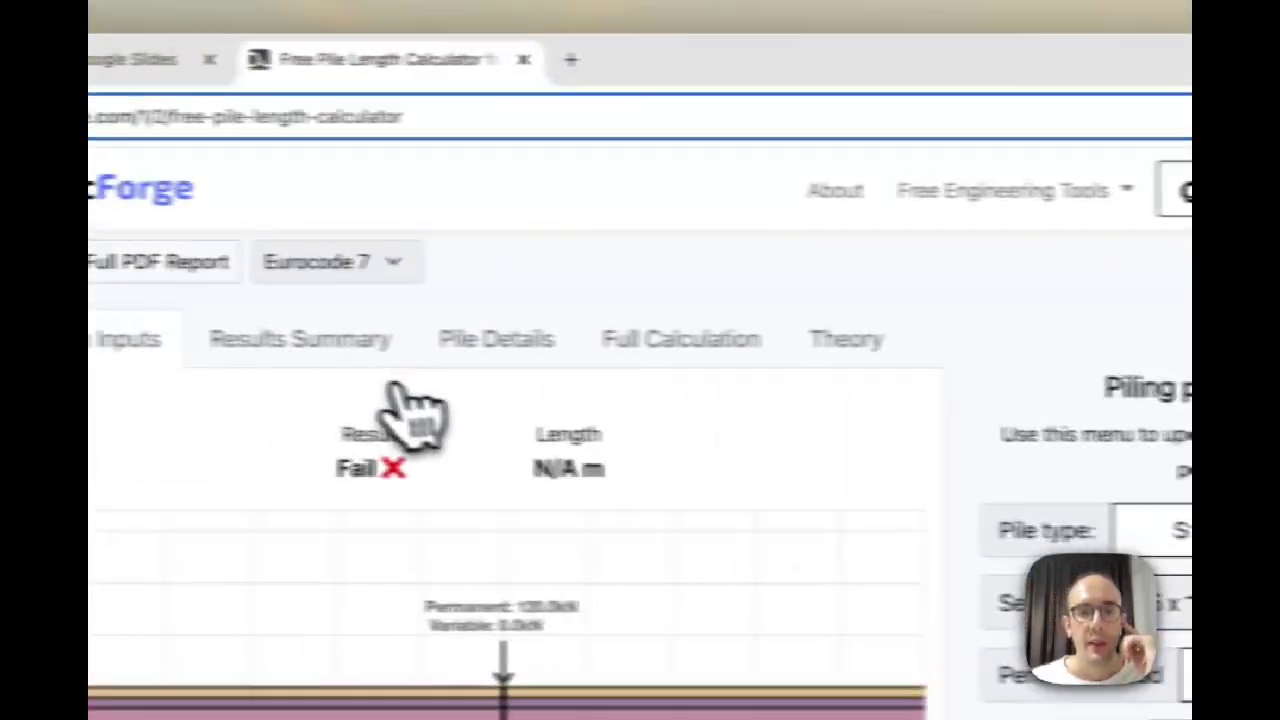
# Step: Review the results summary and re-run the pile analysis
pyautogui.click(371, 363)
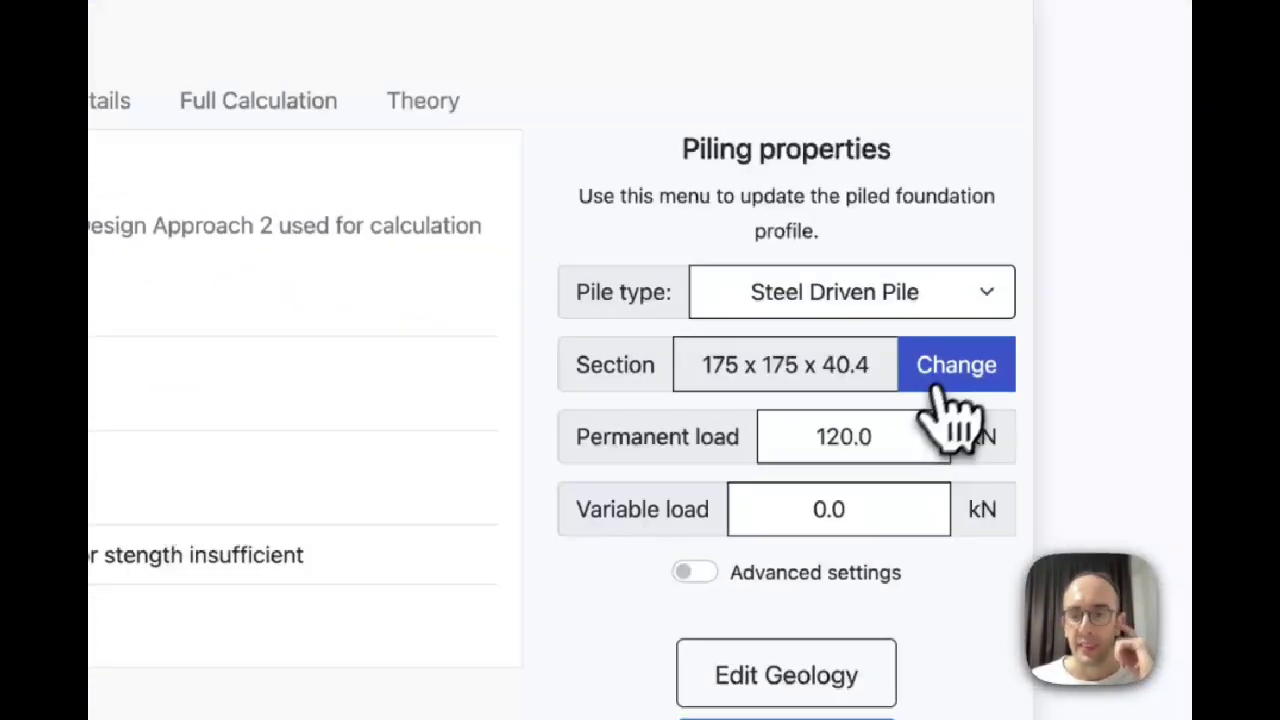
pyautogui.click(865, 710)
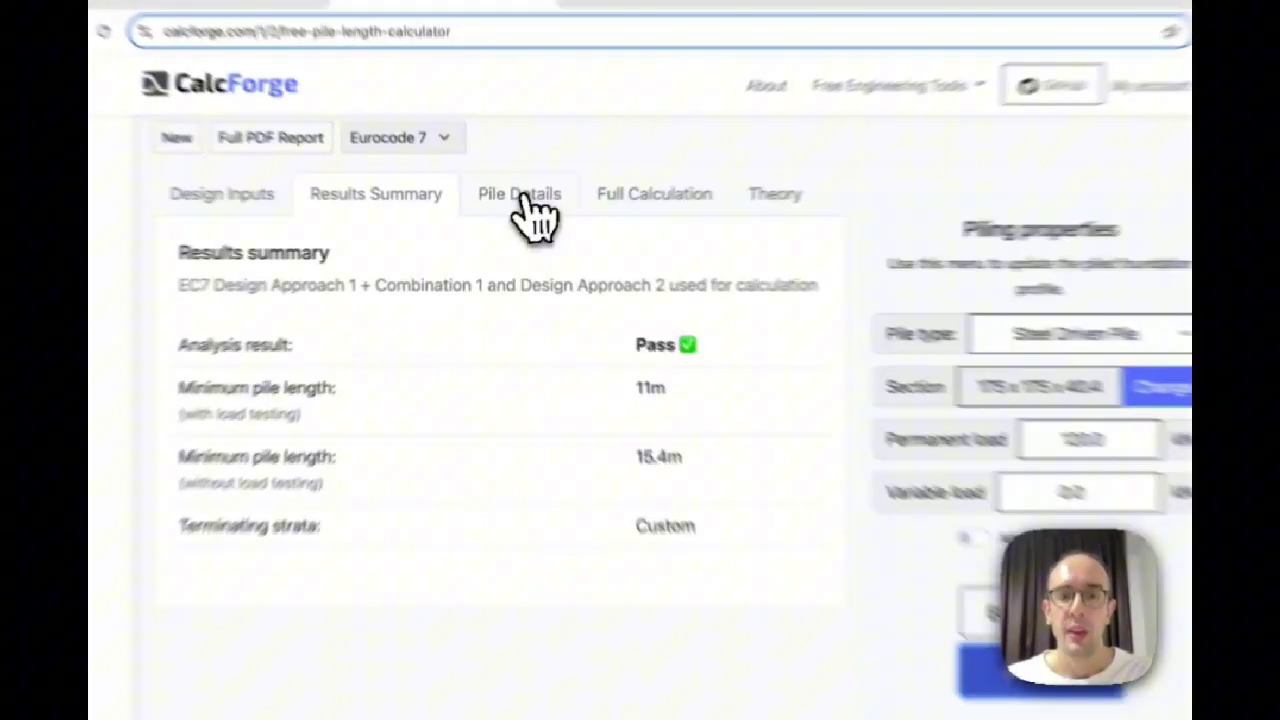
# Step: Examine the pile details and the full calculation for Design Approach 1 + Combination 1, including the strata table and total pile loading
pyautogui.click(510, 210)
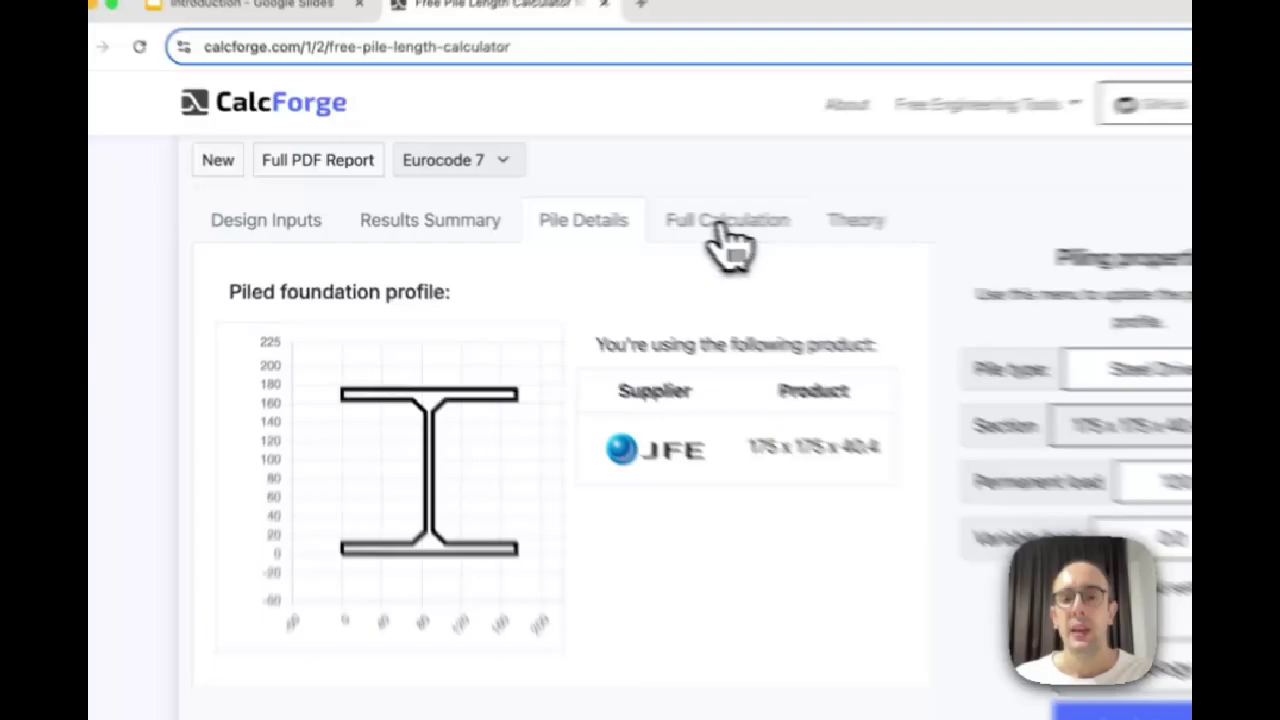
pyautogui.click(612, 212)
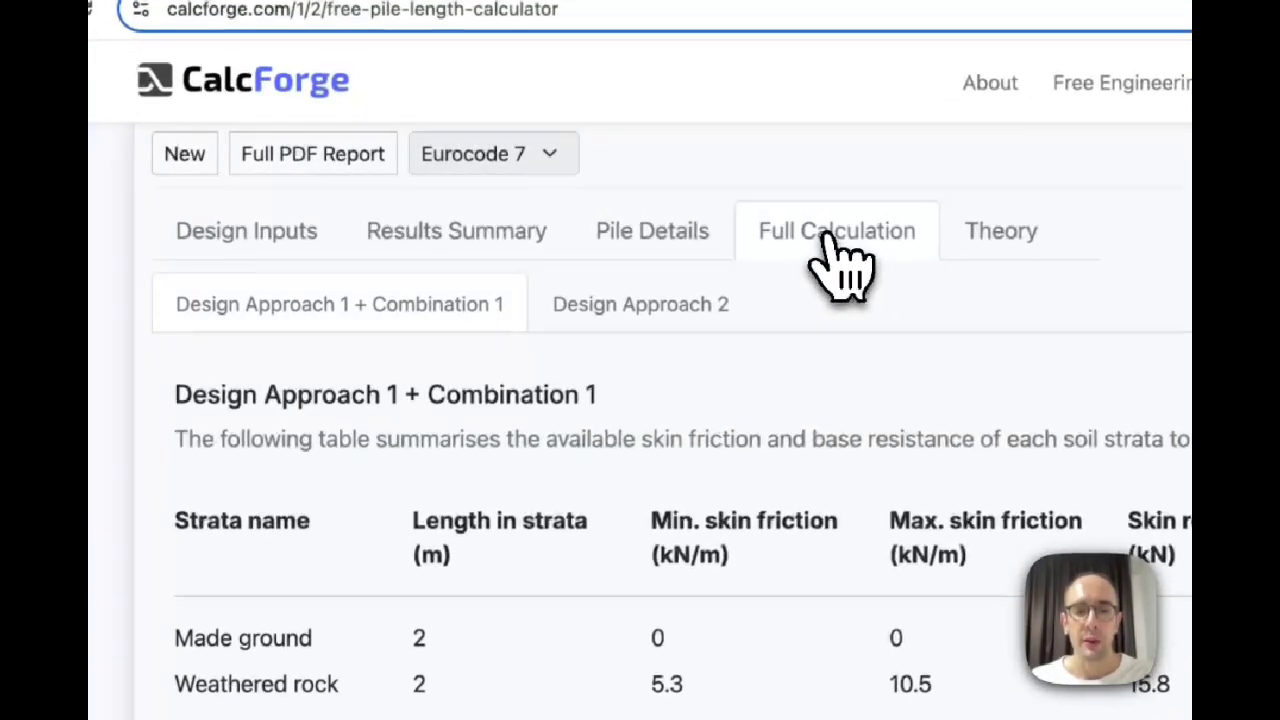
pyautogui.scroll(-3, 480, 420)
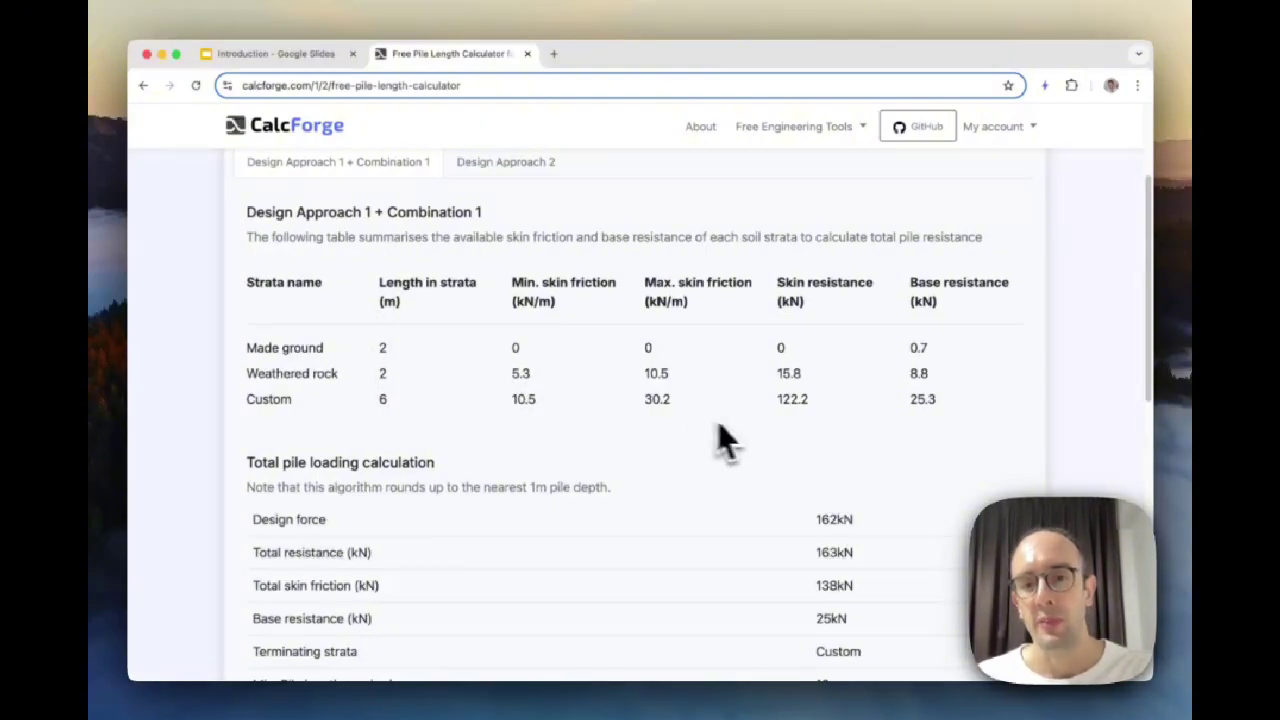
pyautogui.scroll(-2, 838, 408)
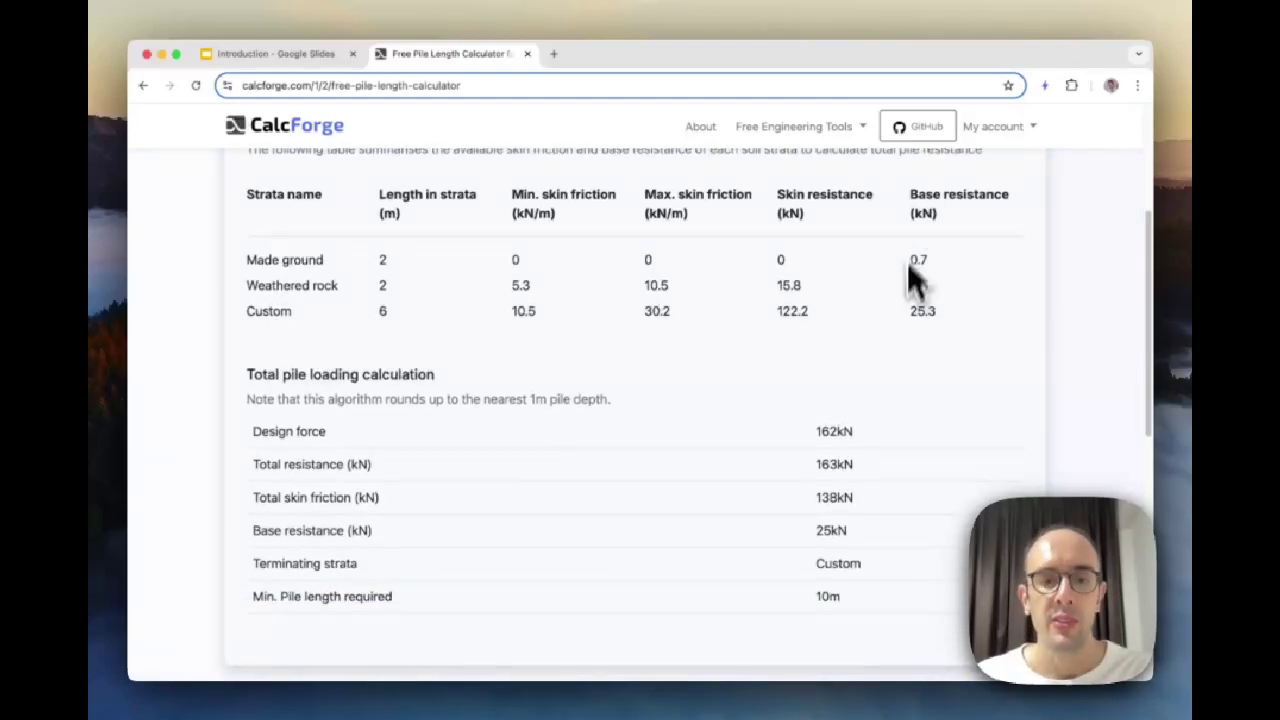
pyautogui.scroll(-2, 860, 335)
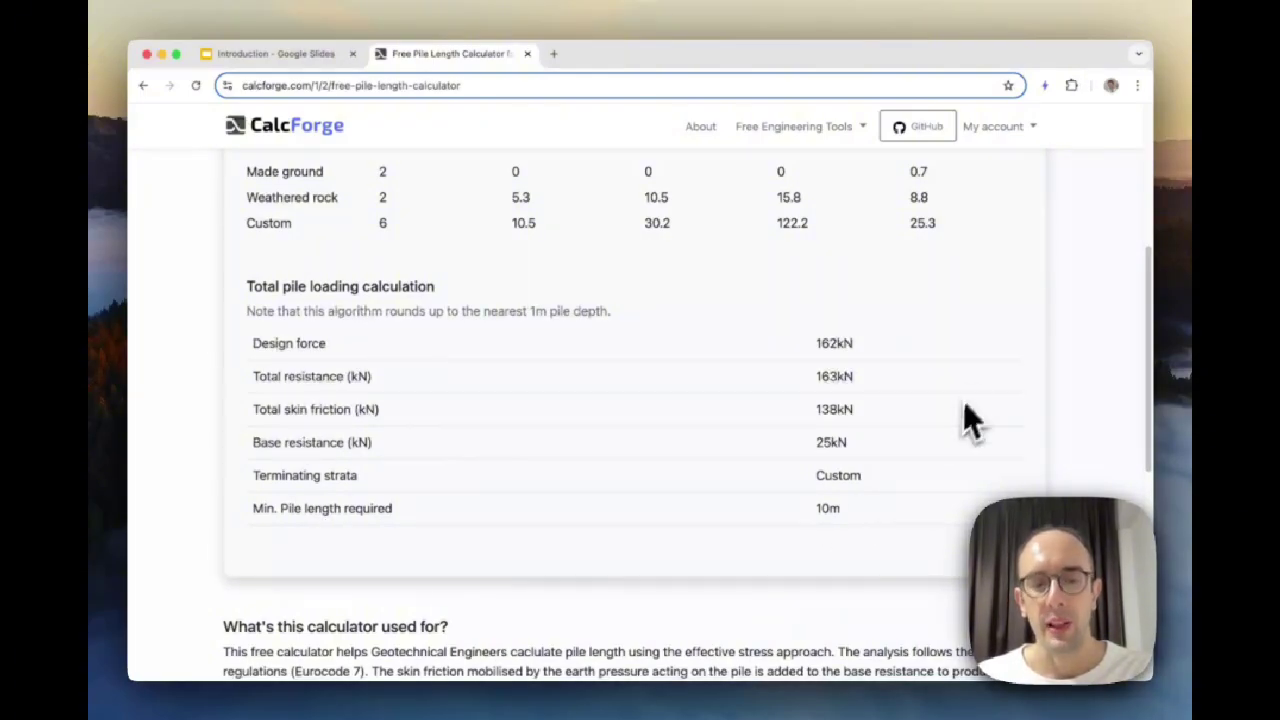
pyautogui.scroll(2, 975, 410)
pyautogui.scroll(6, 980, 398)
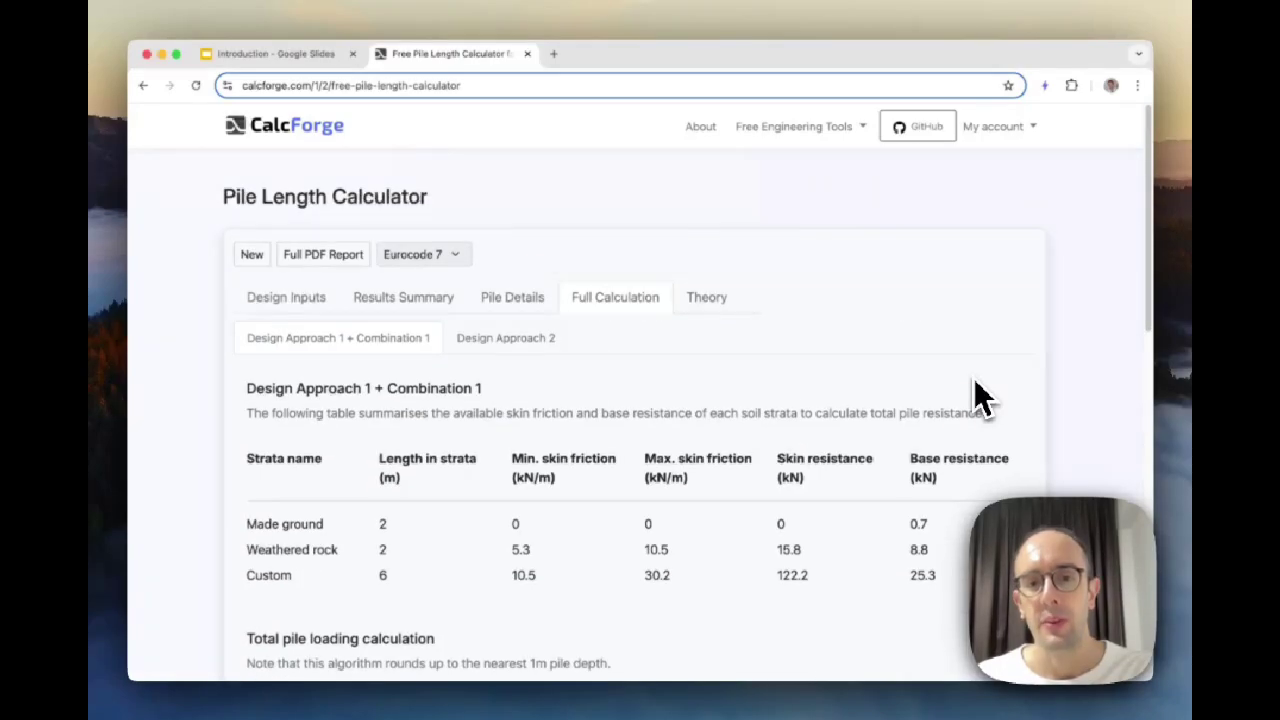
# Step: Compare the full calculation of Design Approach 1 + Combination 1 with Design Approach 2, examining the latter's resistances and required pile length
pyautogui.click(500, 338)
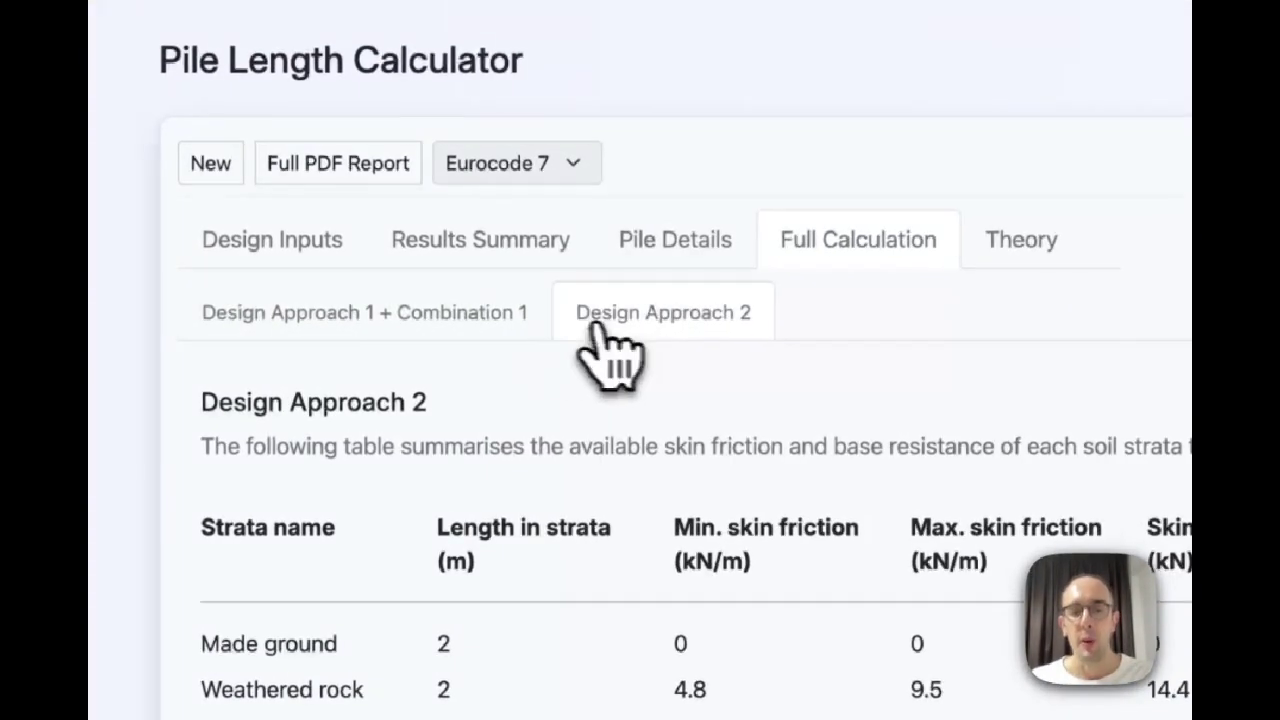
pyautogui.click(400, 337)
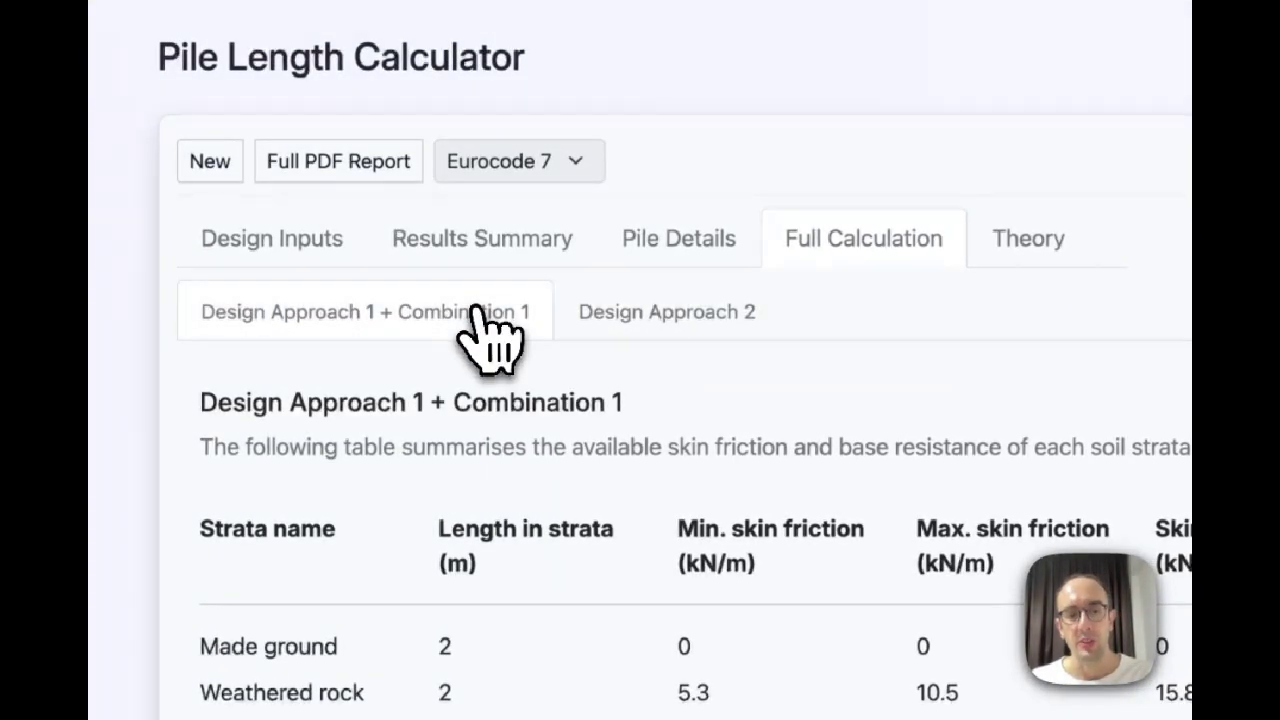
pyautogui.click(728, 318)
pyautogui.scroll(-4, 724, 318)
pyautogui.scroll(-10, 730, 330)
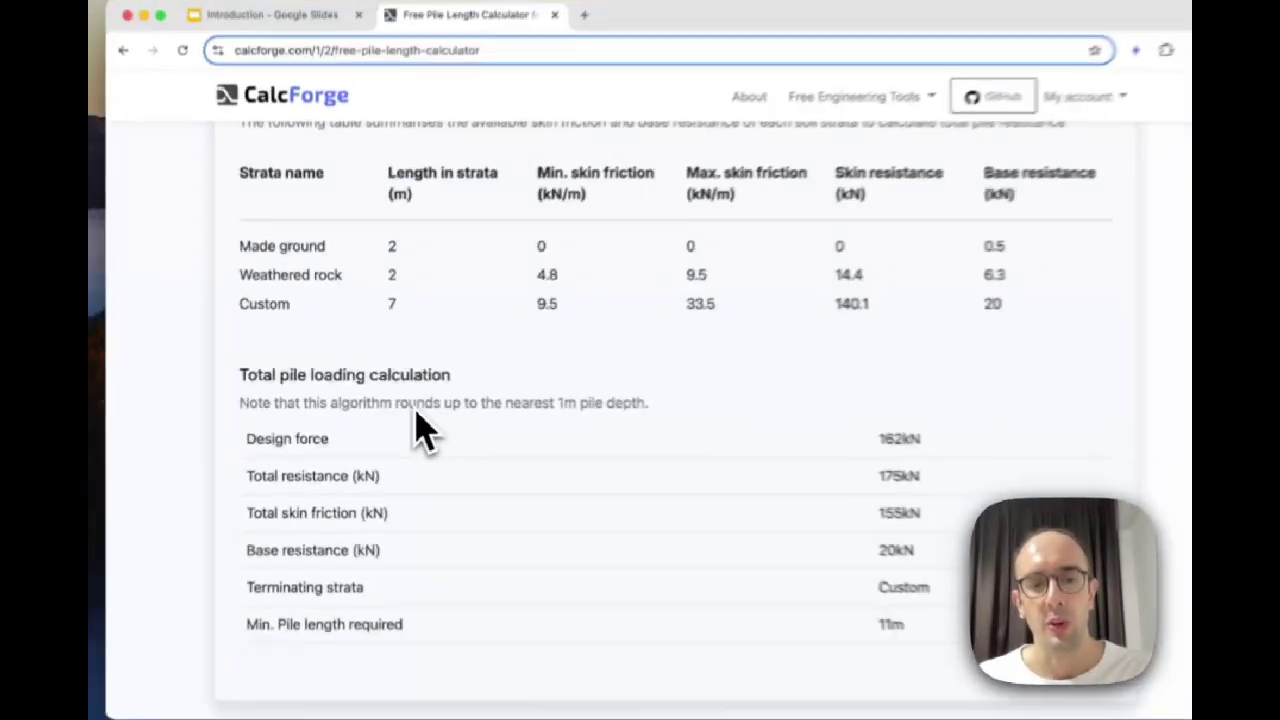
pyautogui.scroll(4, 425, 432)
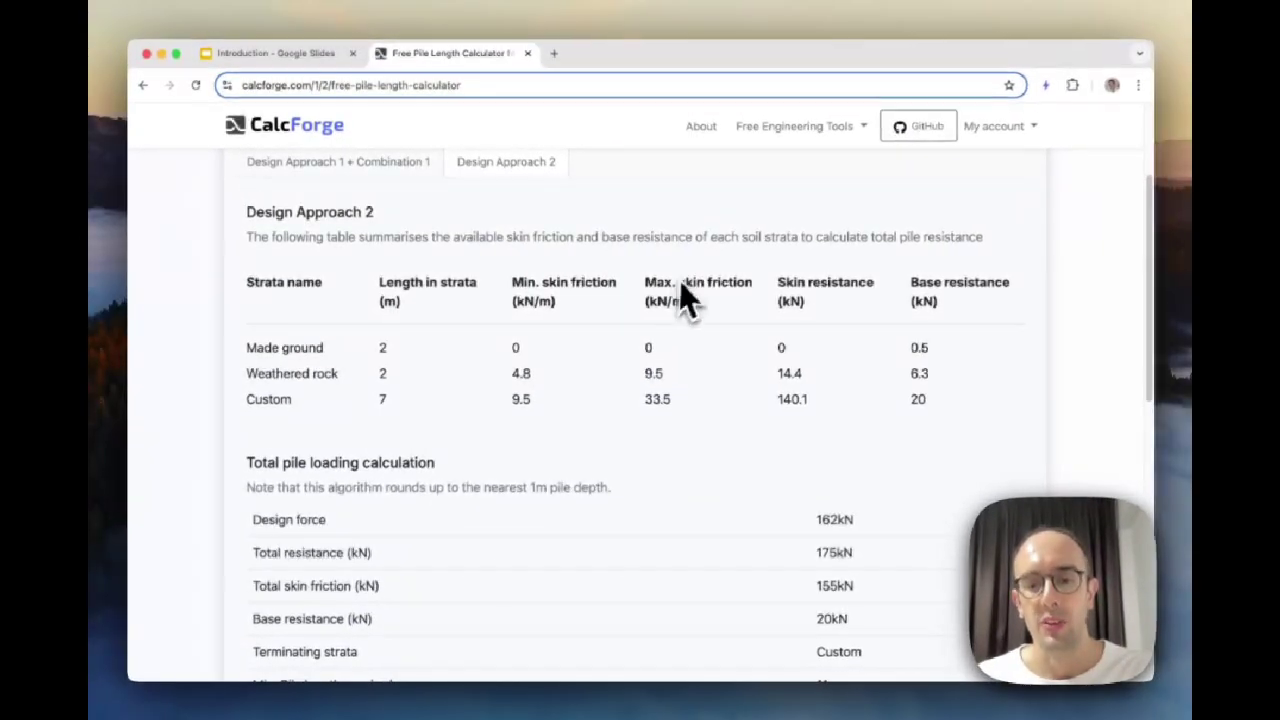
pyautogui.scroll(2, 637, 304)
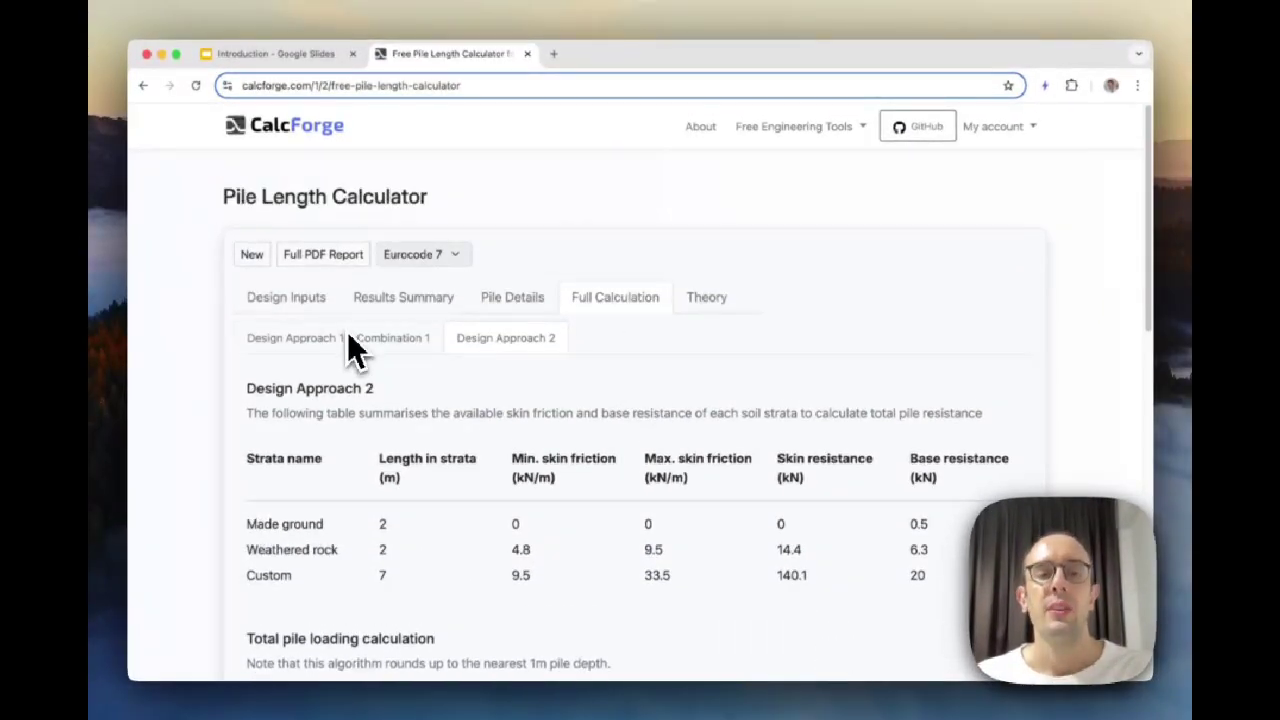
# Step: Generate the full PDF report of the pile design
pyautogui.click(310, 258)
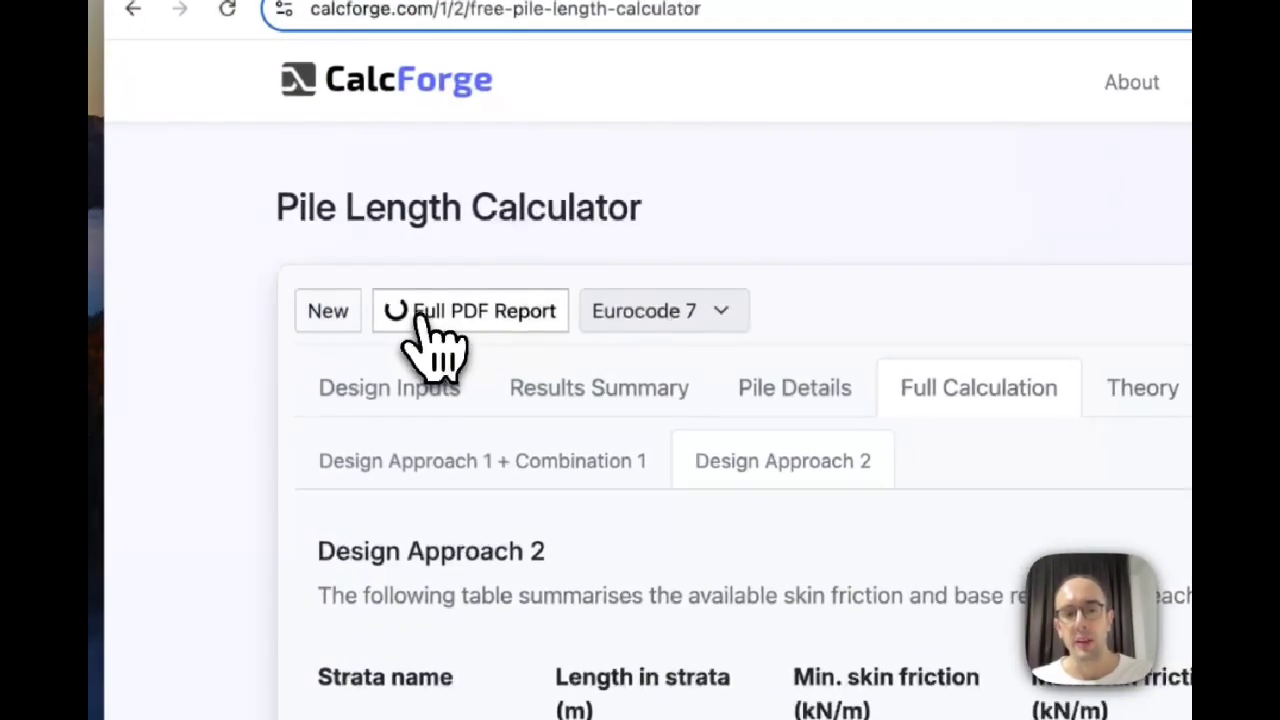